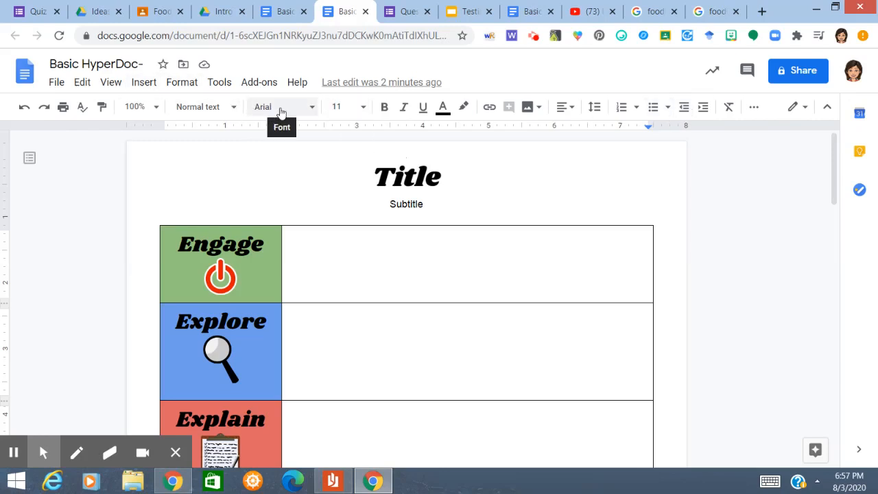
Step: Set the document title's font to Century Gothic and its size to 36
left_click(312, 111)
left_click(312, 112)
double_click(385, 177)
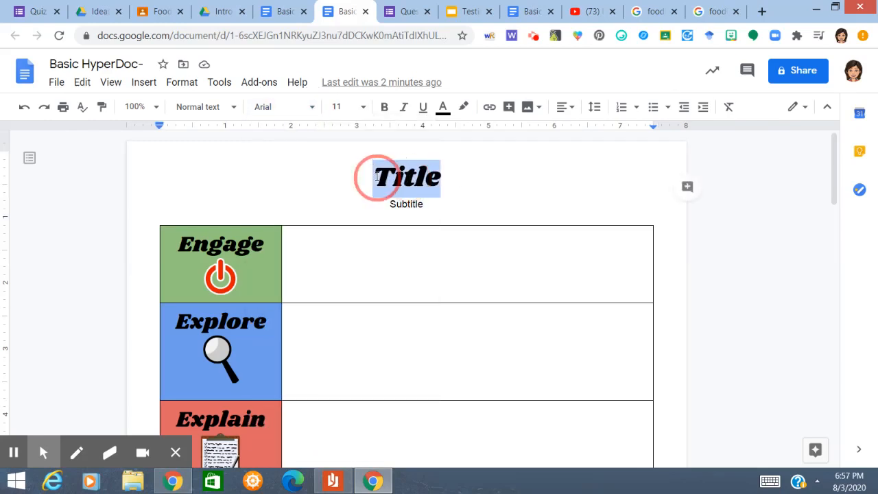
left_click(312, 107)
left_click(294, 211)
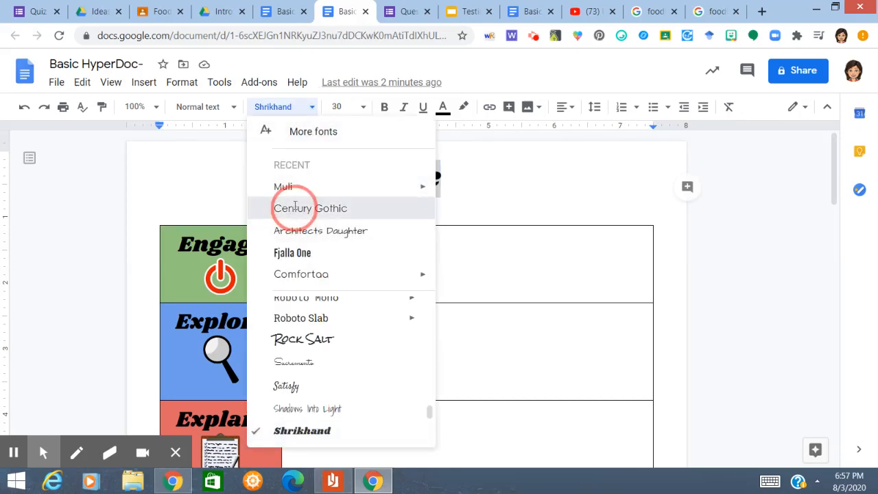
left_click(364, 112)
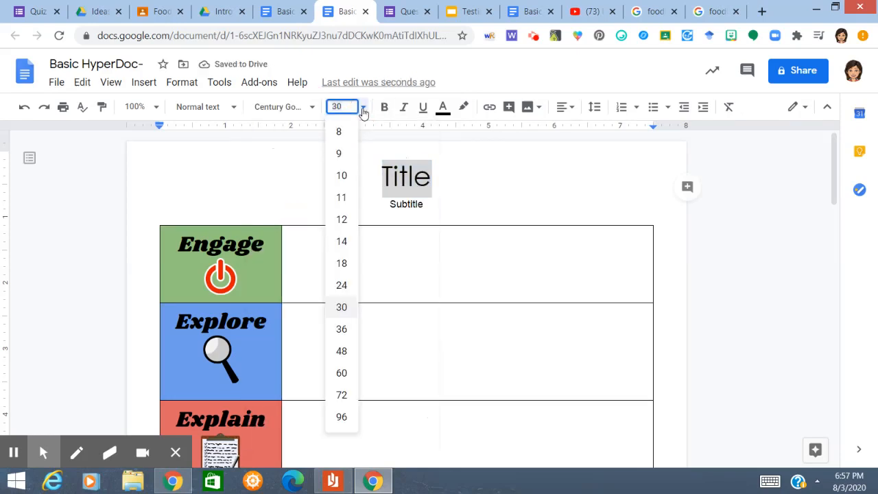
left_click(341, 329)
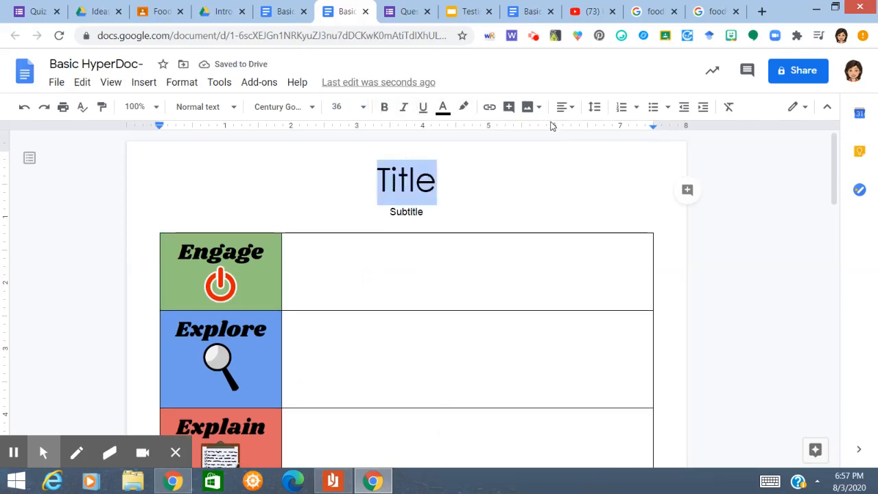
Step: Try left alignment on the title, restore center alignment, and look at the line spacing options
left_click(570, 107)
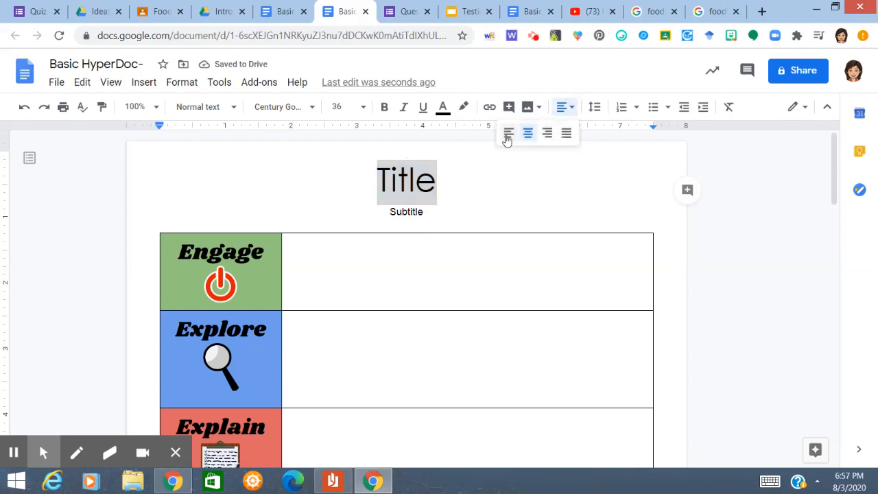
left_click(507, 135)
left_click(568, 112)
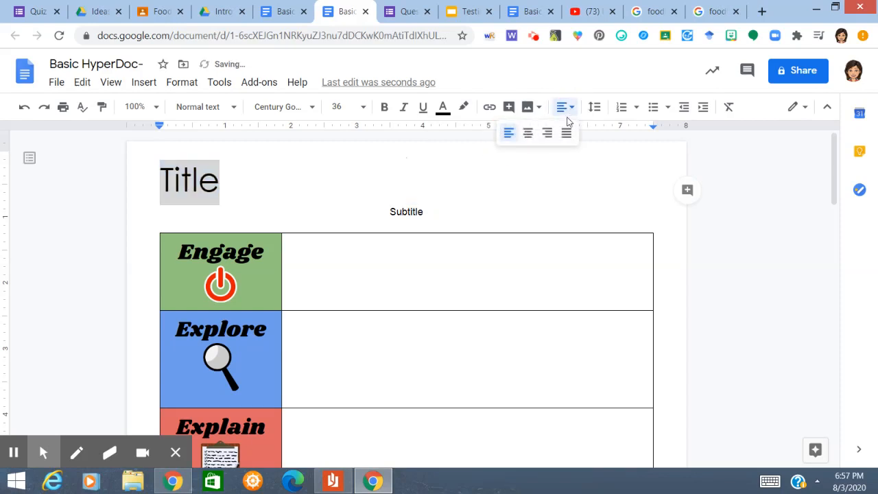
left_click(529, 133)
left_click(595, 108)
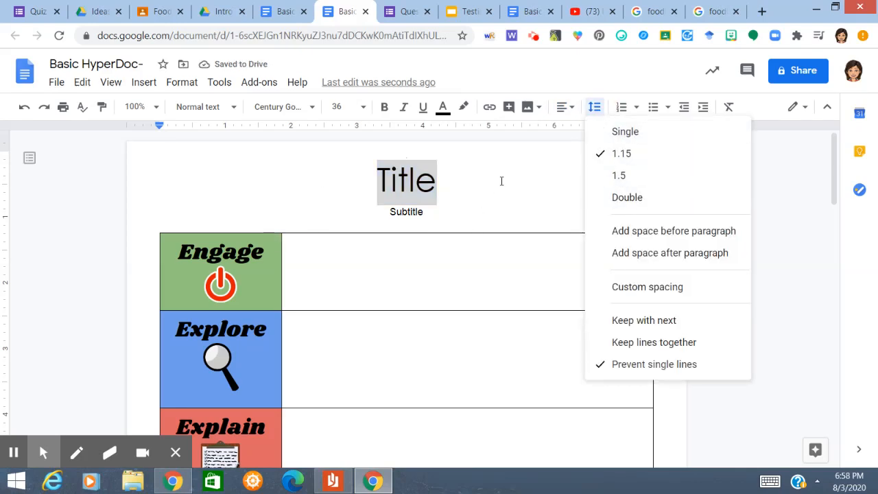
left_click(552, 156)
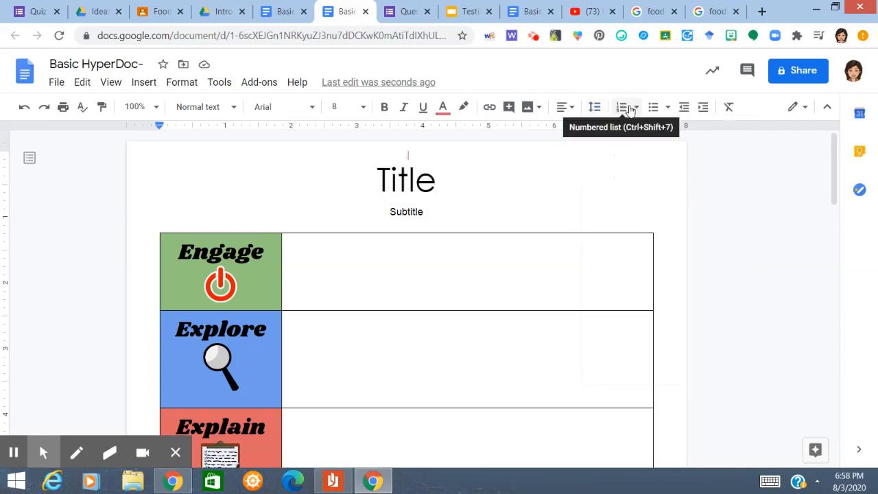
Step: Try a numbered list on the title and subtitle lines, and undo it
left_click_drag(417, 182, 428, 212)
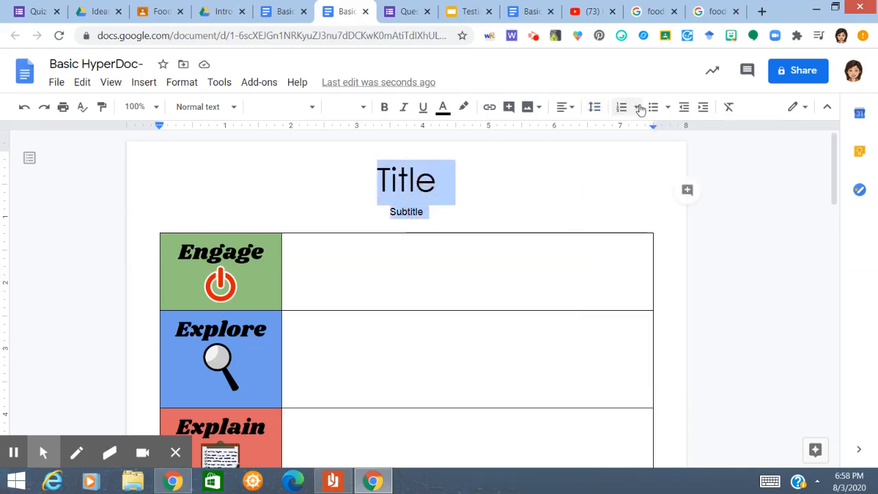
left_click(636, 107)
left_click(632, 139)
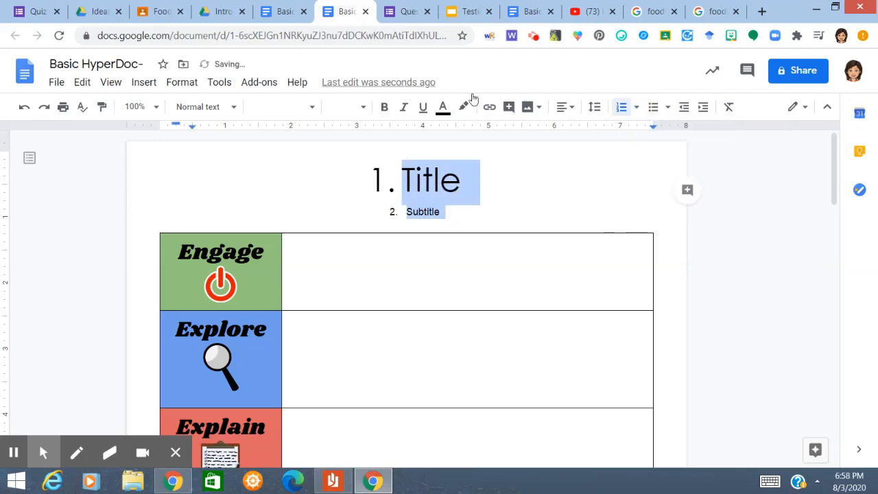
left_click(23, 110)
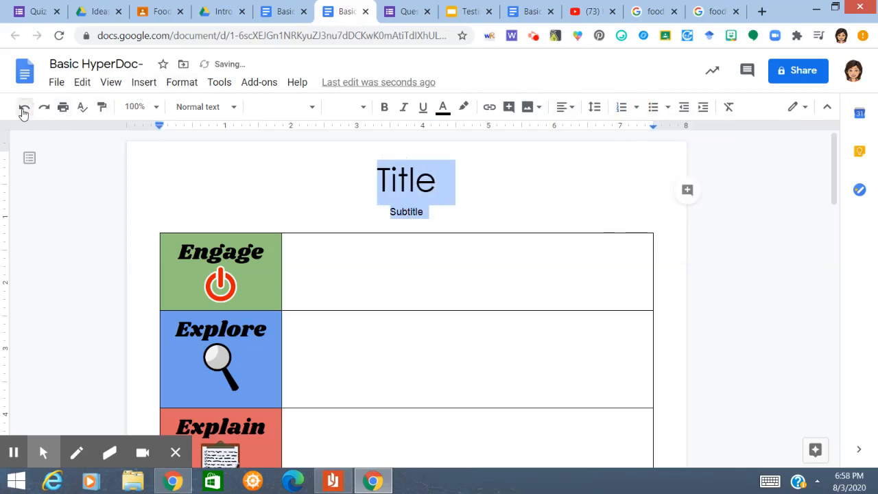
Step: Try a bulleted list with the solid-dot style on the title and subtitle, and undo it
left_click(665, 107)
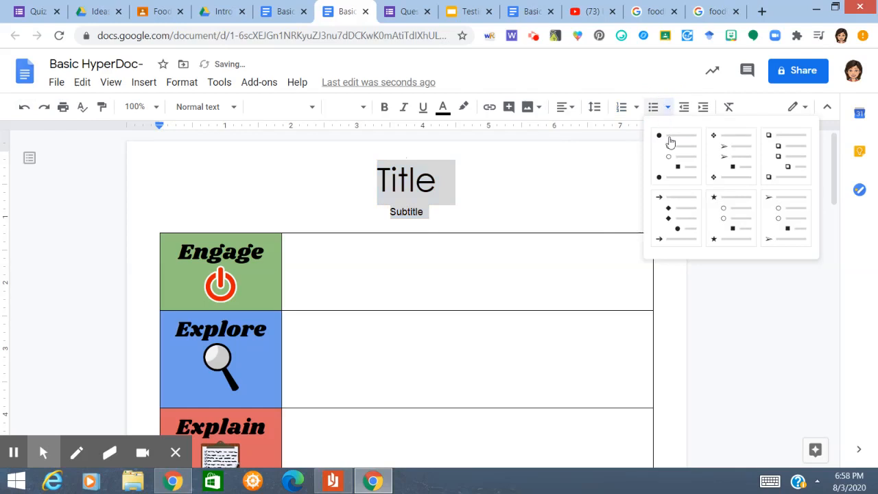
left_click(670, 142)
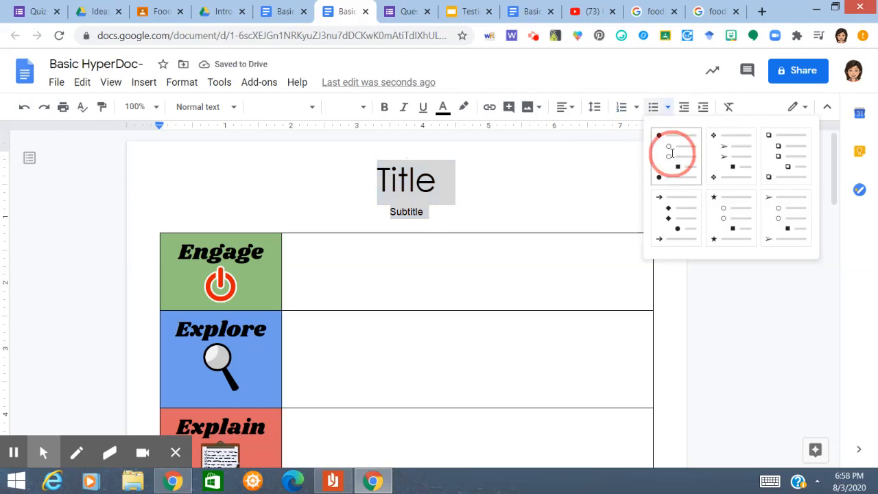
left_click(25, 108)
left_click(617, 182)
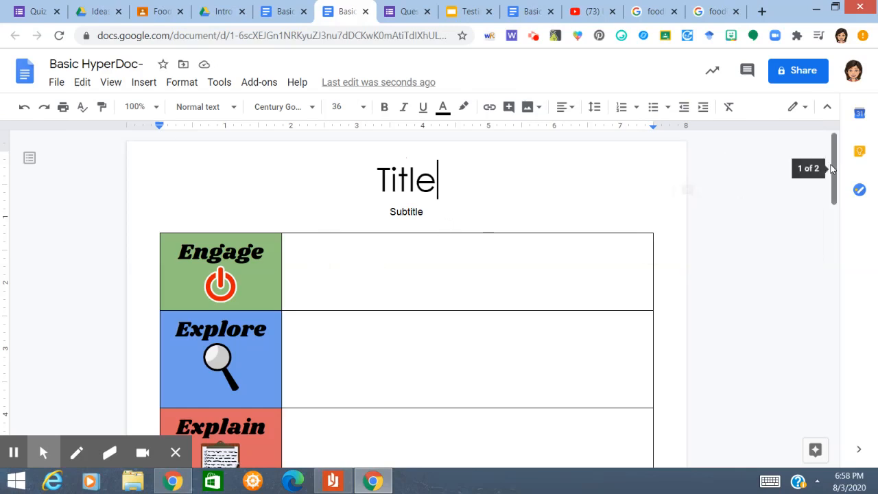
Step: Insert a table of 2 columns by 4 rows directly below the subtitle
mouse_move(835, 165)
left_mouse_down()
mouse_move(837, 275)
mouse_move(835, 153)
left_mouse_up()
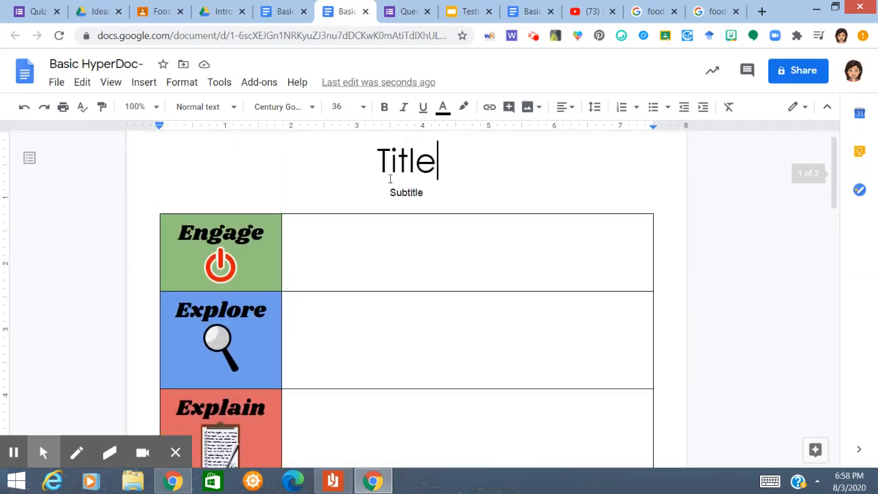
double_click(433, 193)
left_click(433, 193)
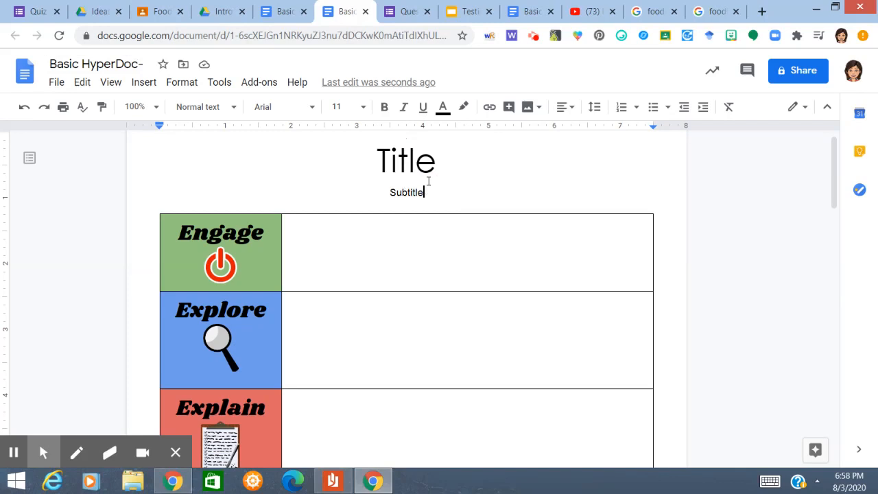
left_click(142, 83)
mouse_move(164, 133)
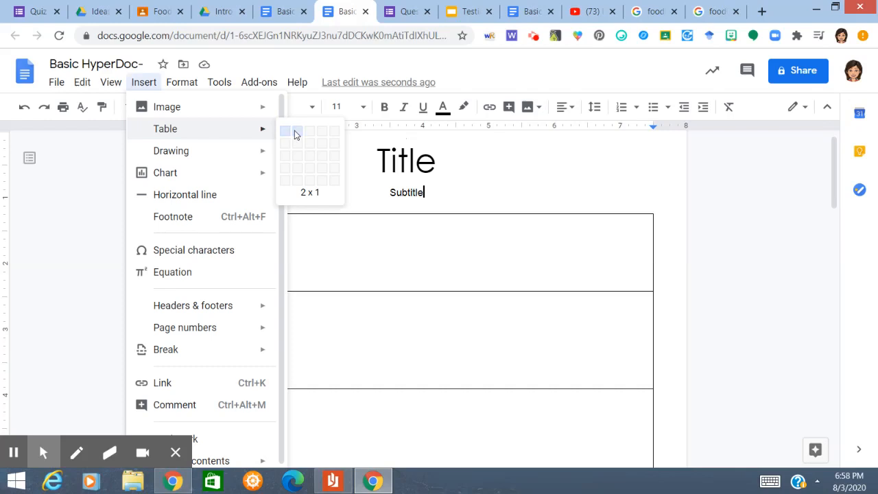
left_click(302, 171)
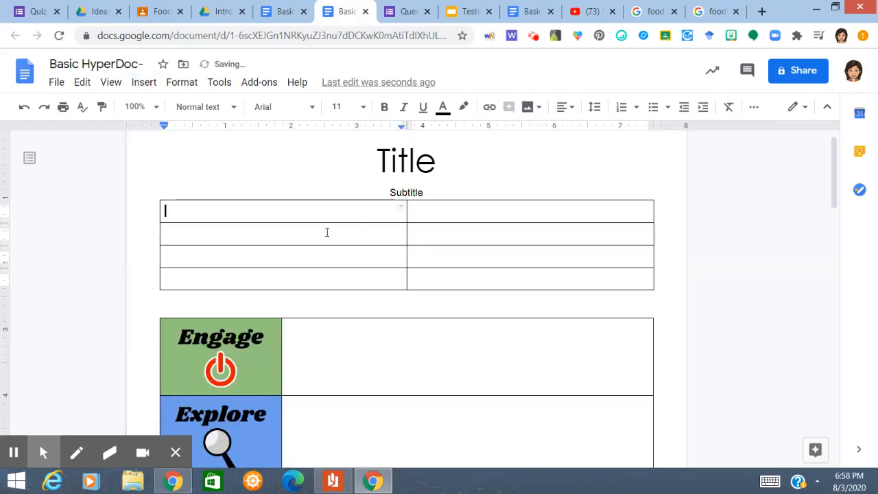
Step: Heighten the new table's first two rows with four extra blank lines each and narrow its left column to about 2.1 inches
key("Return")
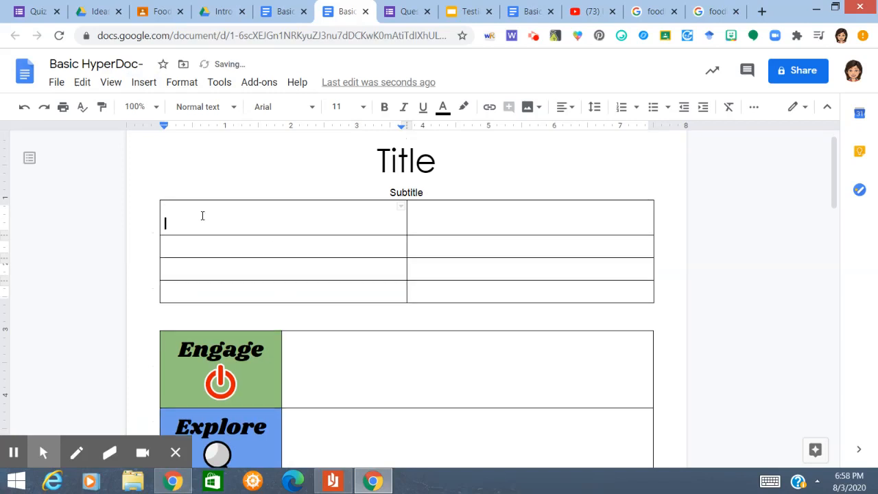
key("Return")
key("Return")
key("Return")
left_click(182, 278)
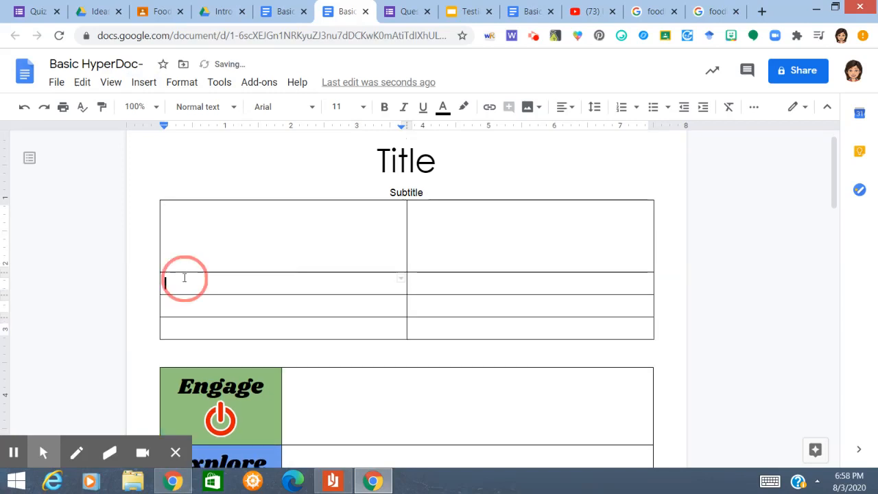
key("Return")
key("Return")
key("Return")
key("Return")
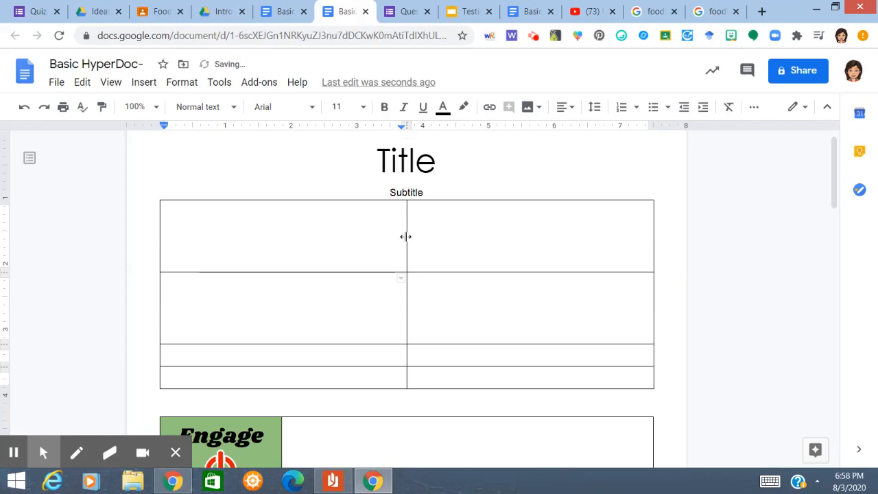
left_click_drag(374, 241, 300, 253)
Step: Try inserting a column to the right of the new table's second column, and undo it
right_click(368, 240)
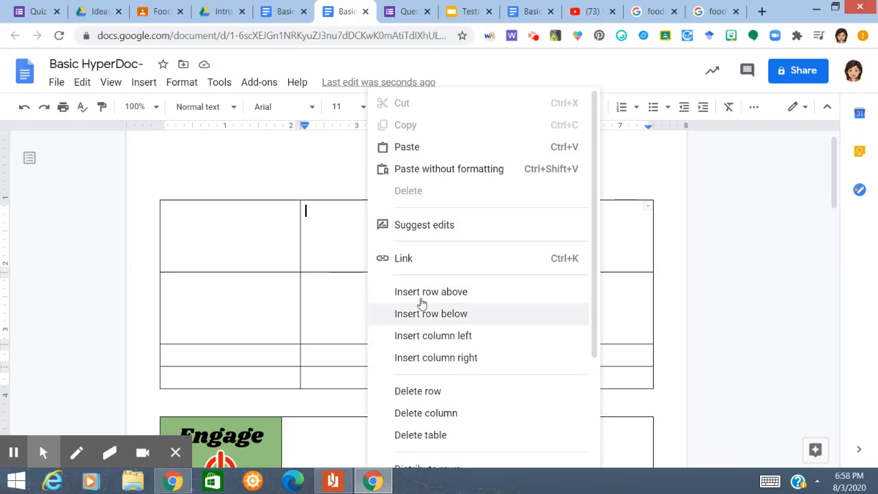
left_click(427, 357)
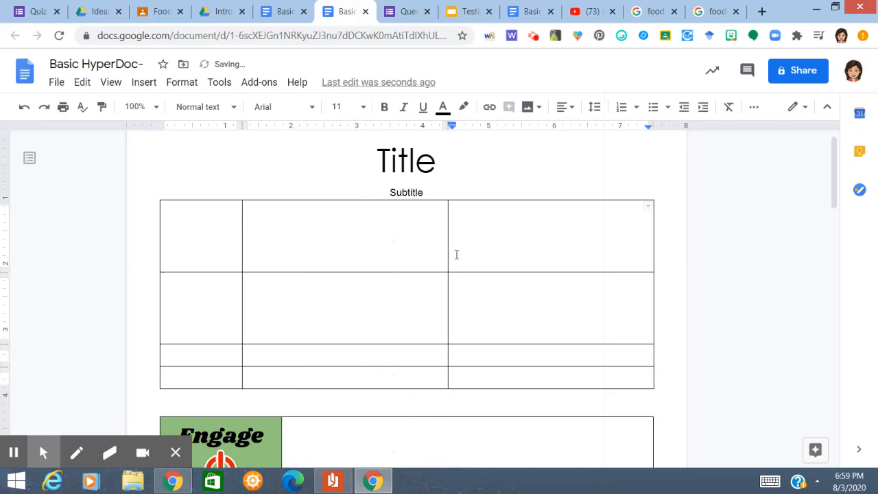
left_click(25, 108)
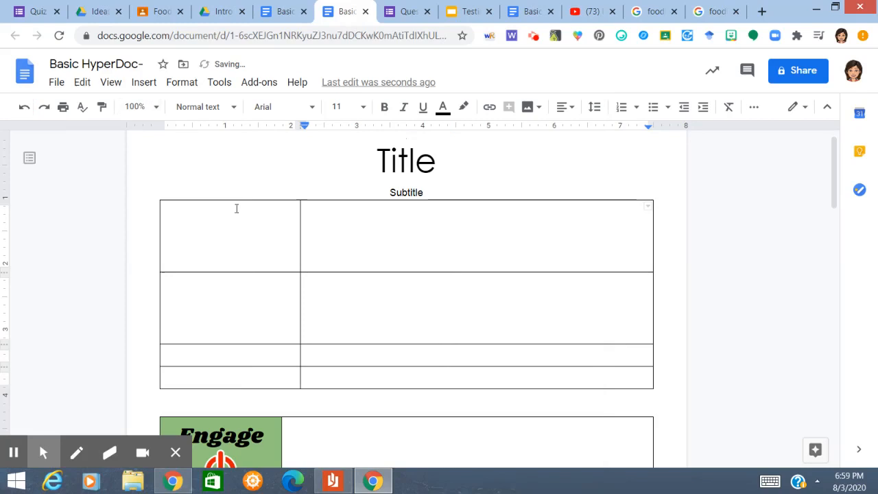
Step: Fill all cells of the new table with a cyan background color
left_click(607, 372)
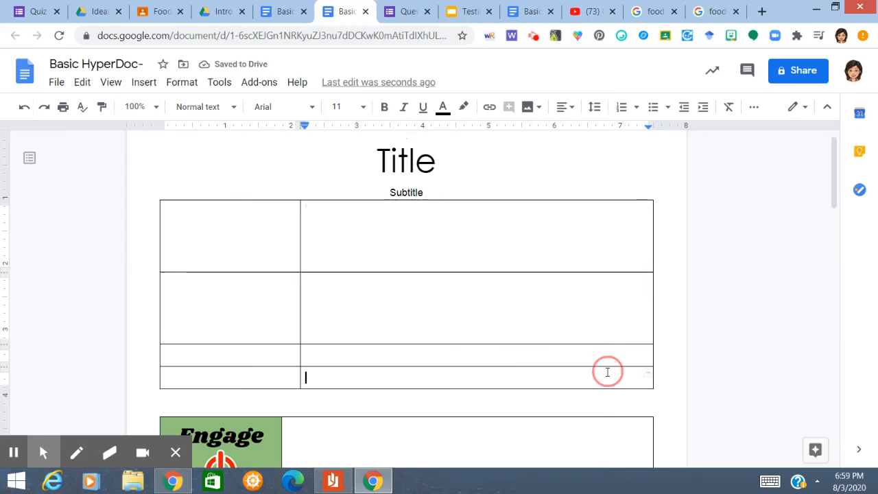
left_click_drag(608, 372, 267, 226)
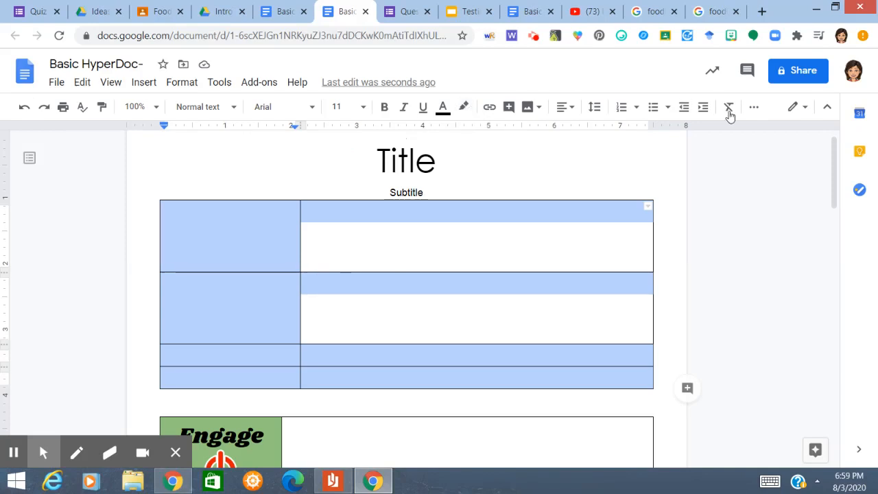
left_click(754, 107)
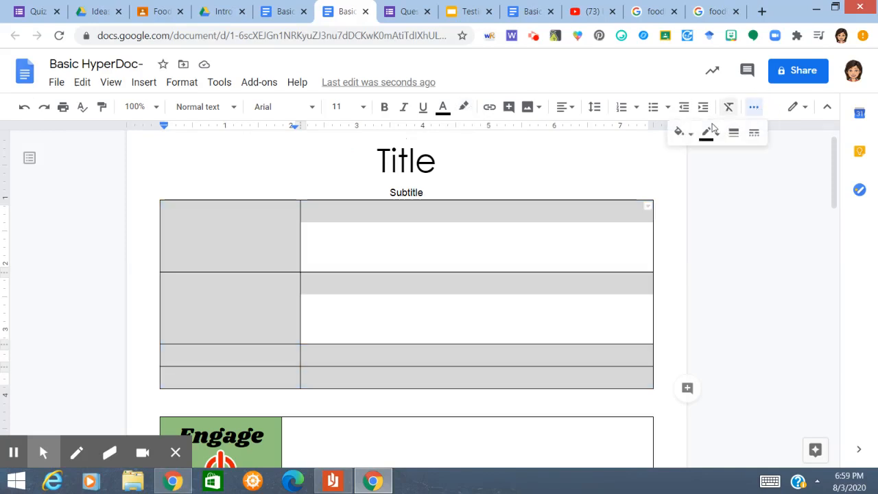
left_click(681, 133)
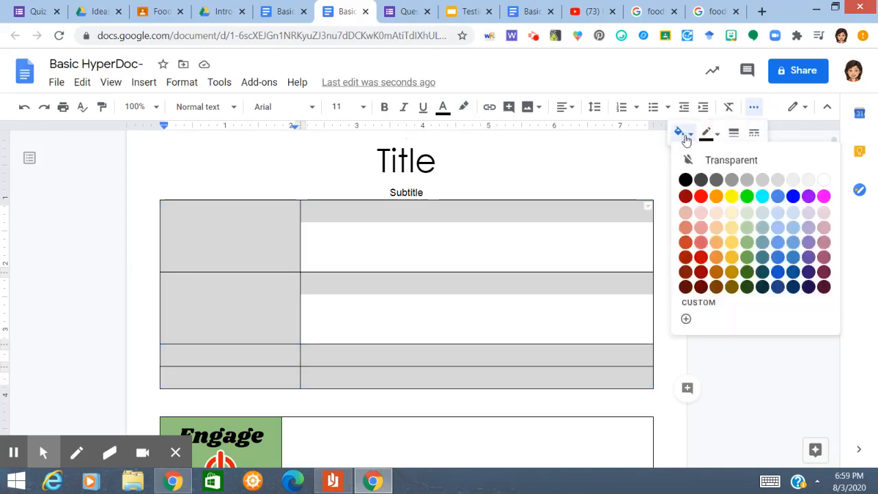
left_click(763, 196)
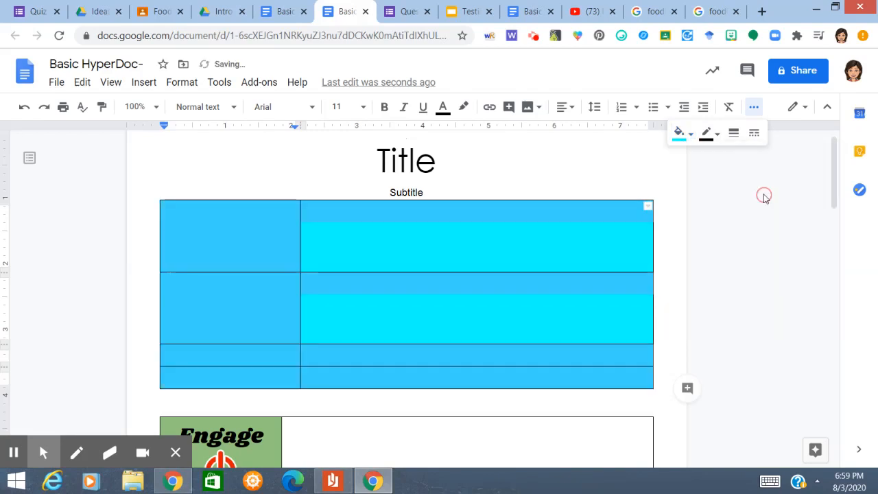
Step: Set the new table's borders to dark purple, 4.5pt wide and dashed
left_click(706, 134)
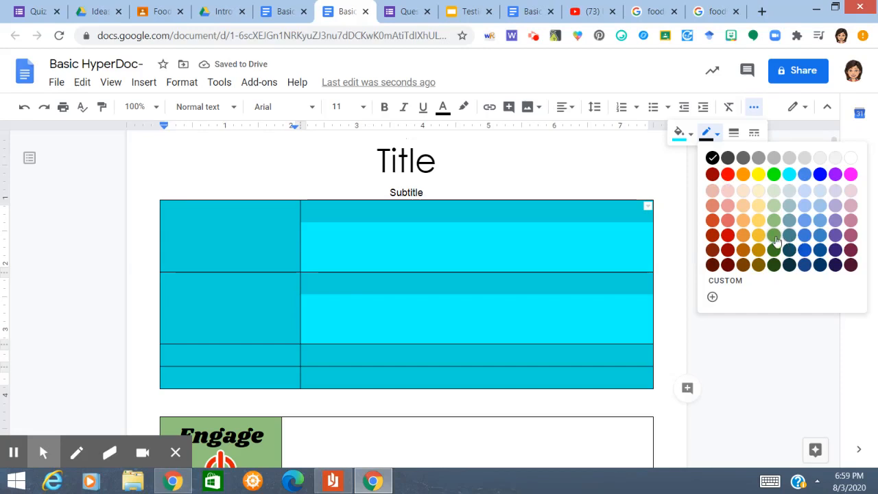
left_click(834, 252)
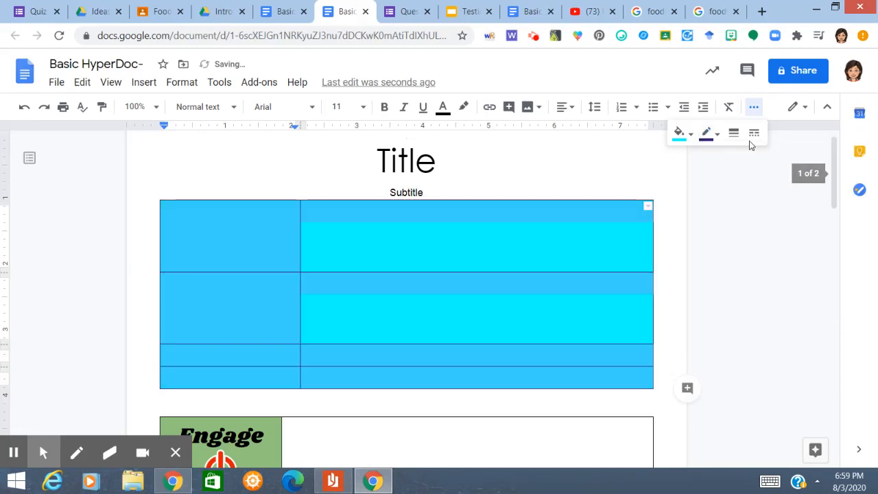
left_click(732, 133)
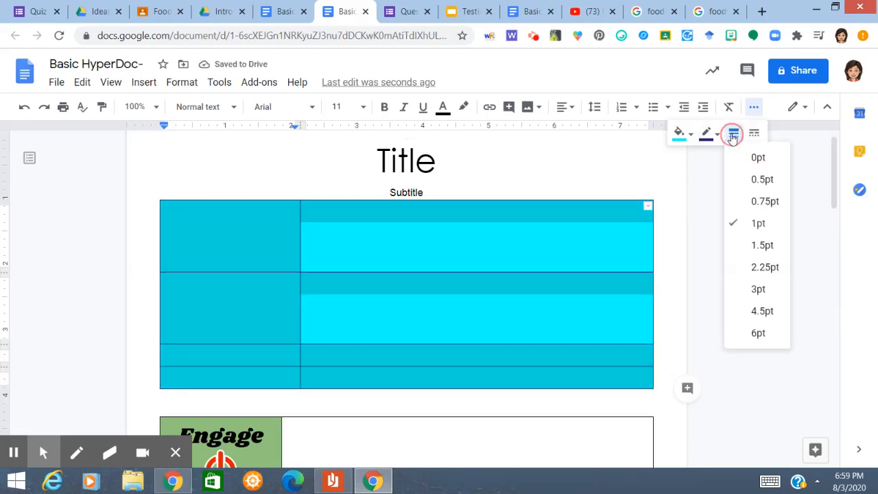
left_click(760, 310)
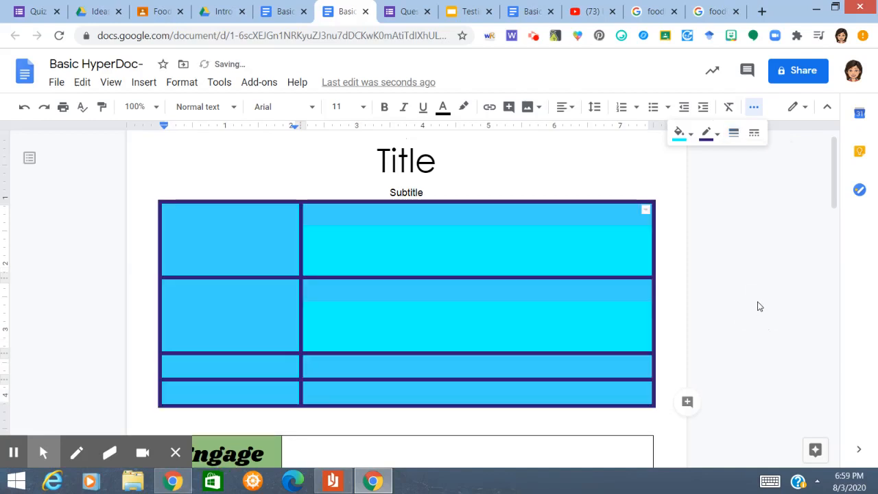
left_click(754, 133)
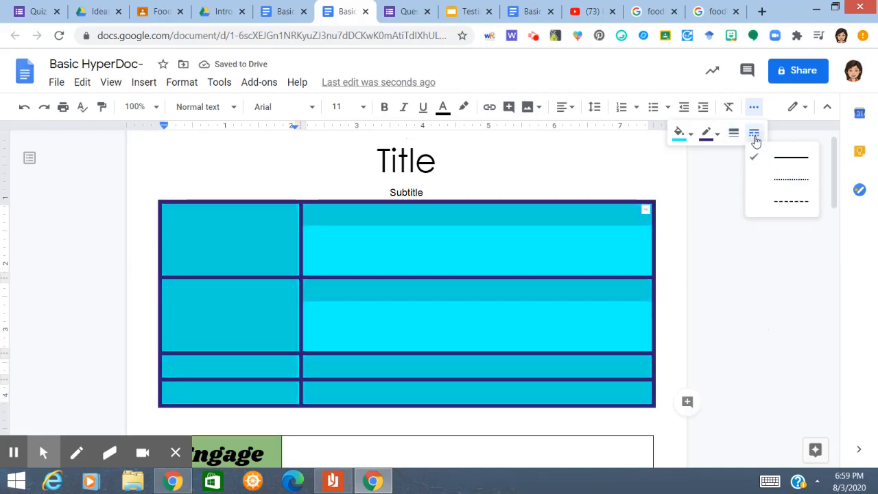
left_click(775, 204)
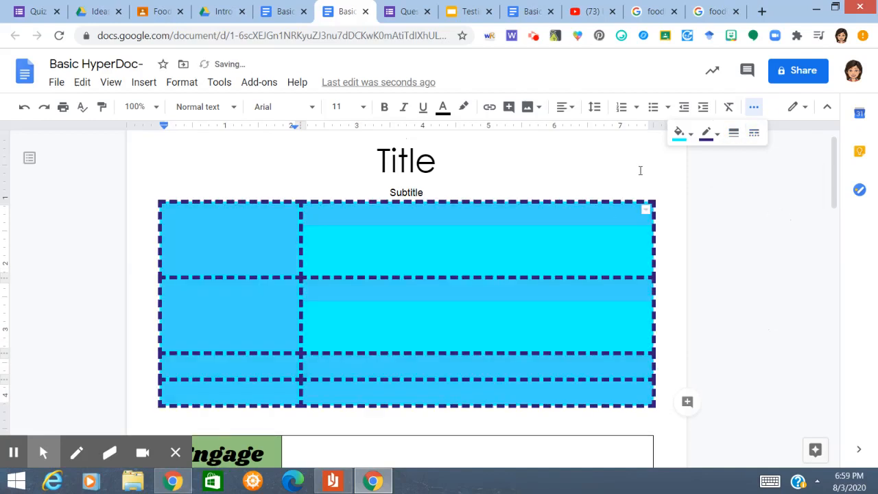
Step: Delete the cyan table with the dashed purple borders from below the subtitle
double_click(627, 163)
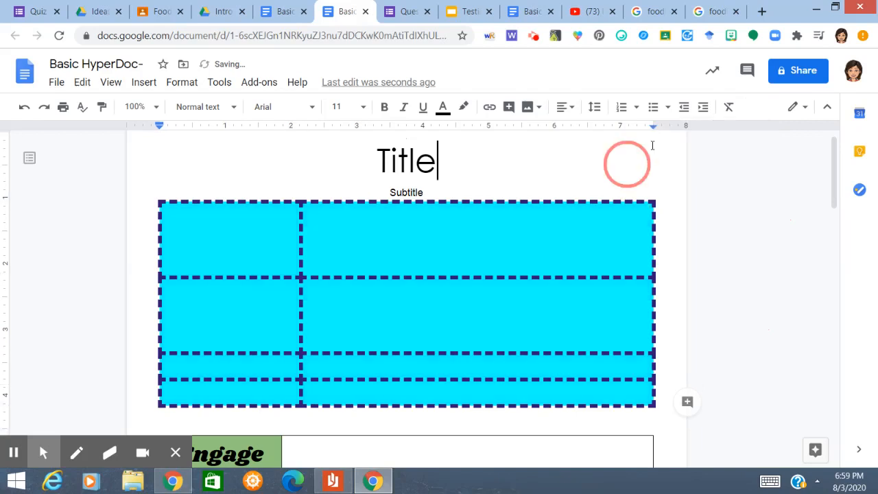
left_click(574, 152)
double_click(521, 230)
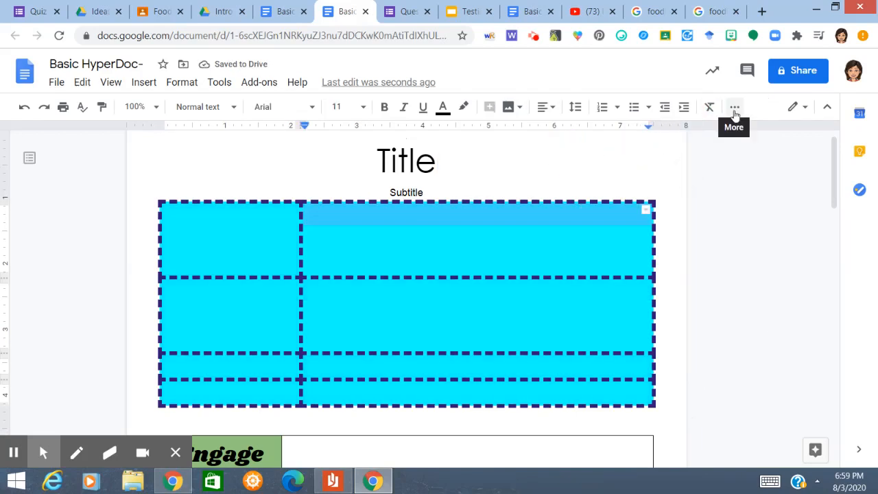
left_click(182, 209)
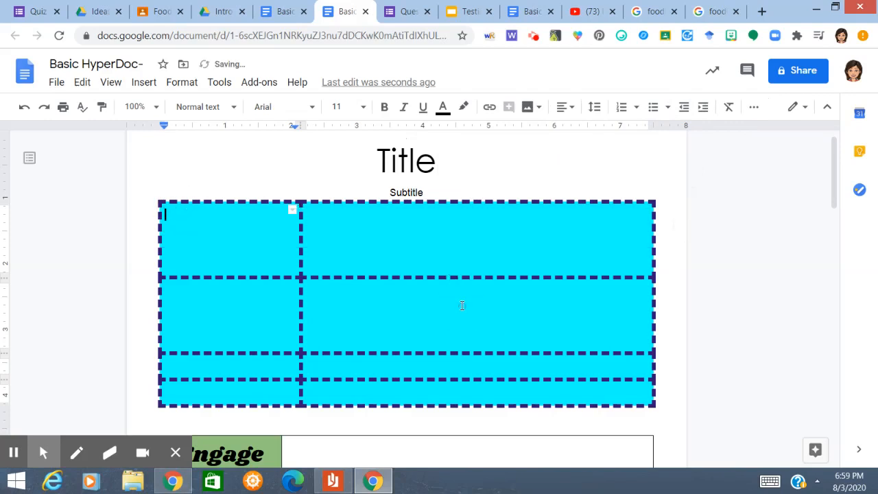
left_click_drag(200, 226, 527, 409)
key("Delete")
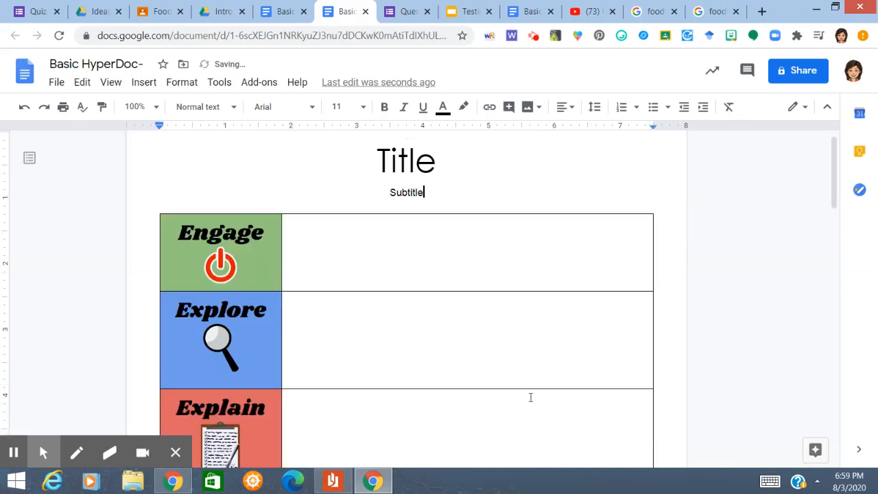
left_click_drag(833, 172, 806, 188)
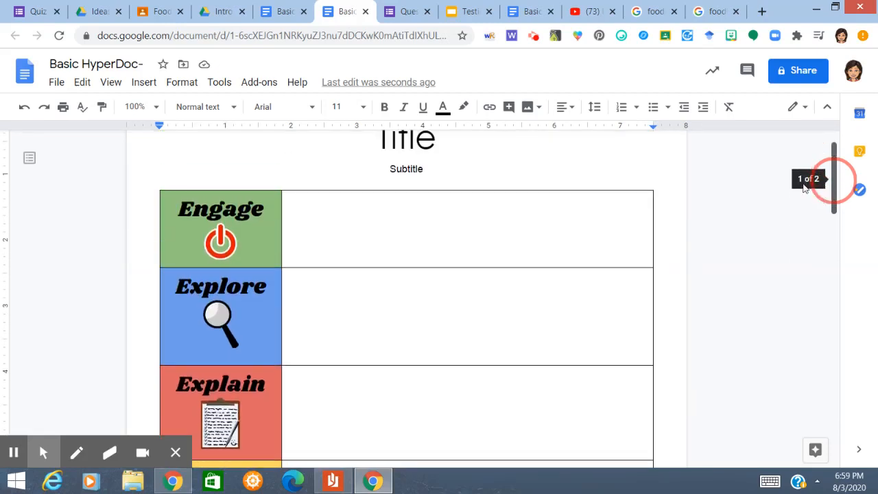
left_click(350, 217)
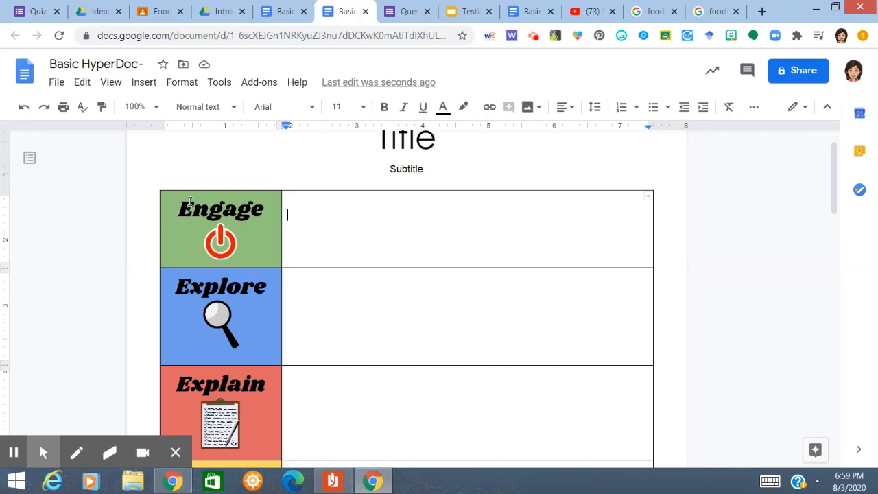
left_click(137, 84)
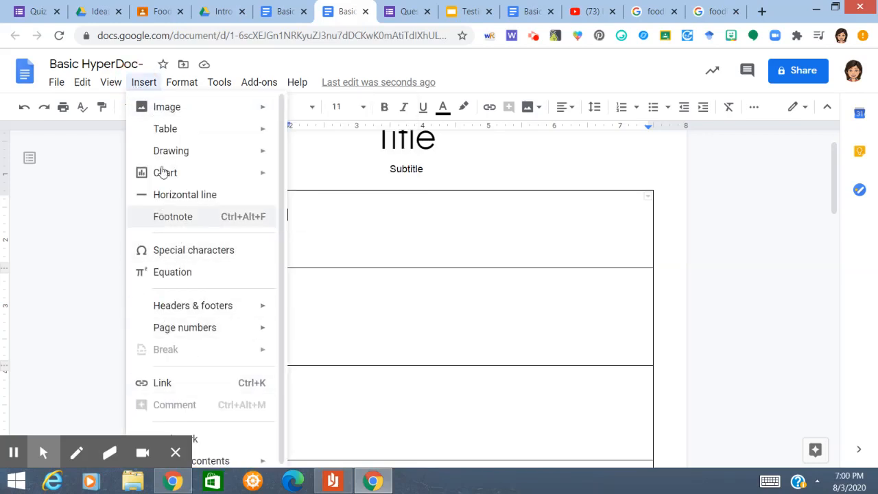
mouse_move(175, 112)
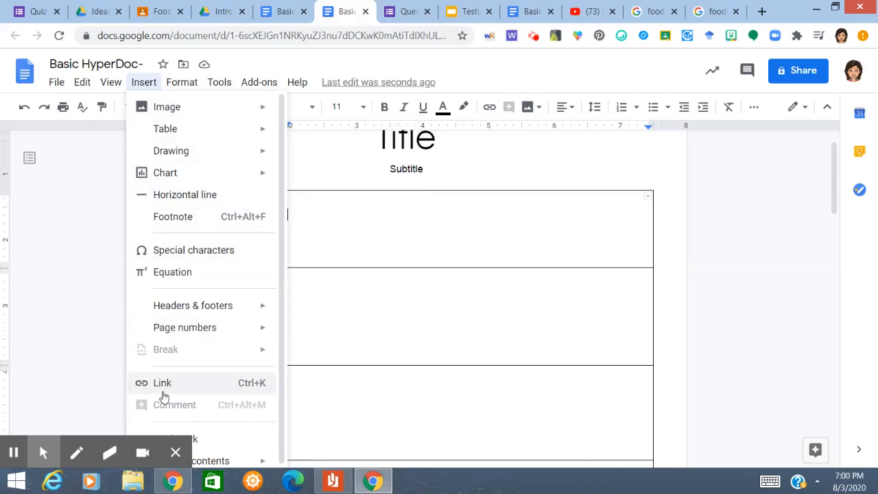
left_click(501, 157)
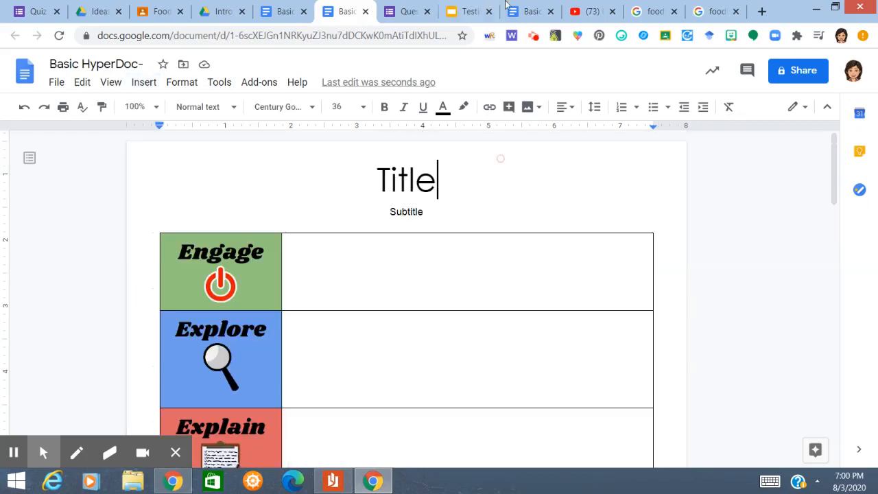
Step: Switch to the YouTube video on preventing foodborne illness and copy its web address
left_click(591, 13)
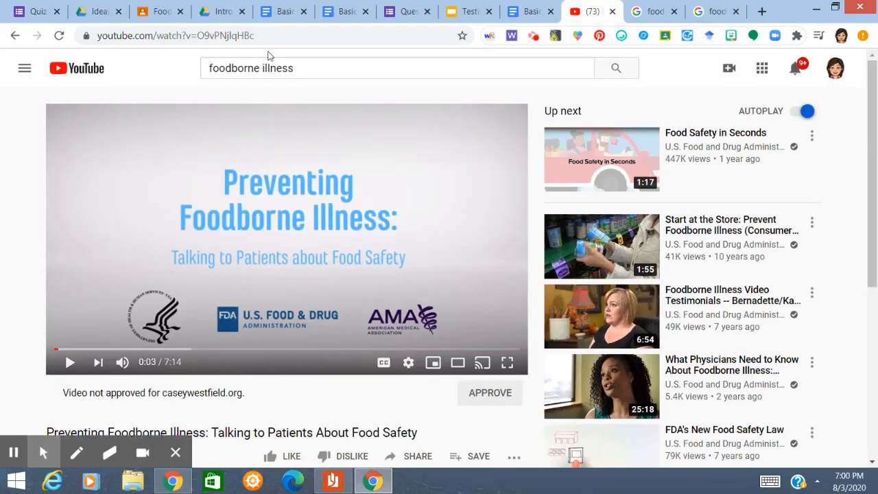
left_click(263, 37)
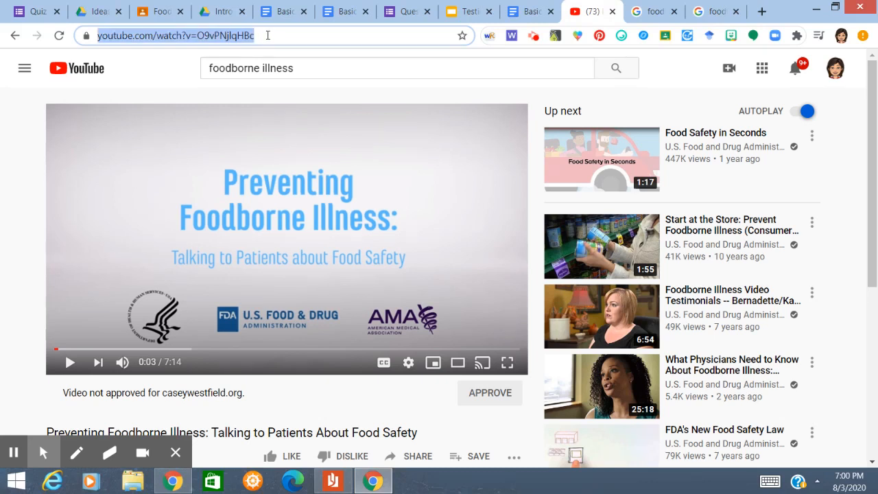
right_click(268, 36)
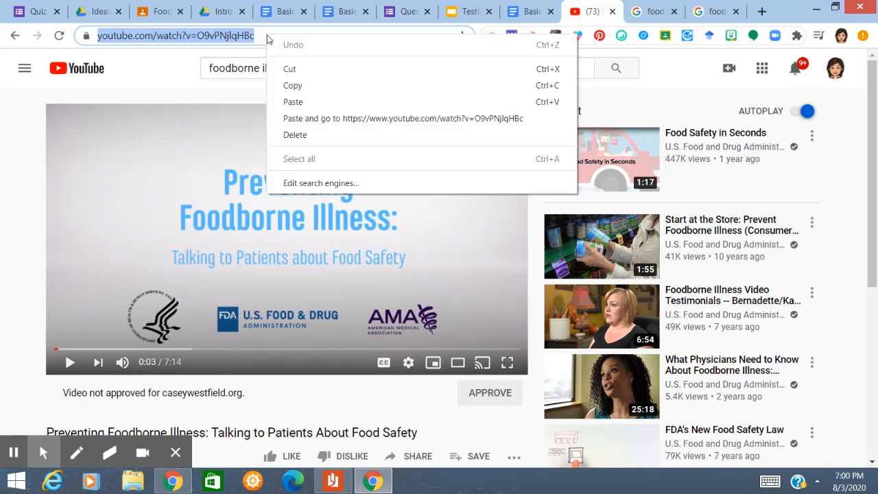
left_click(294, 88)
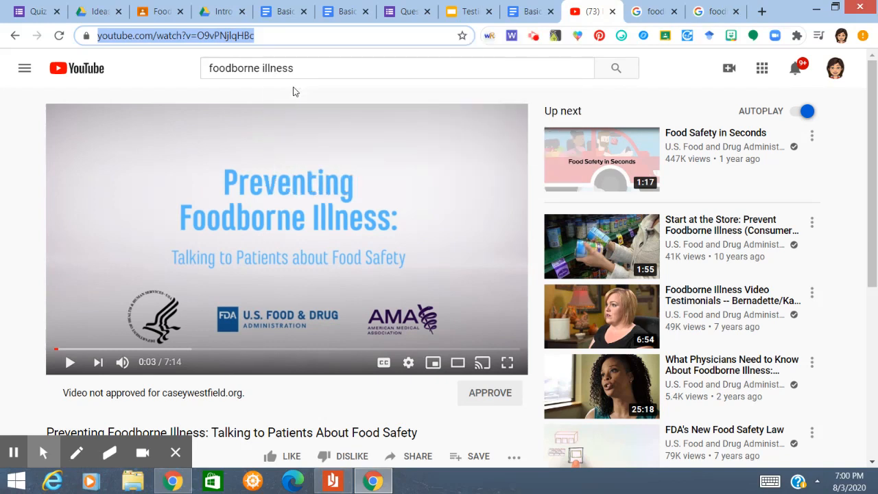
Step: Paste the copied video link into the blank cell beside Engage in the Basic HyperDoc document, followed by a new line
left_click(523, 14)
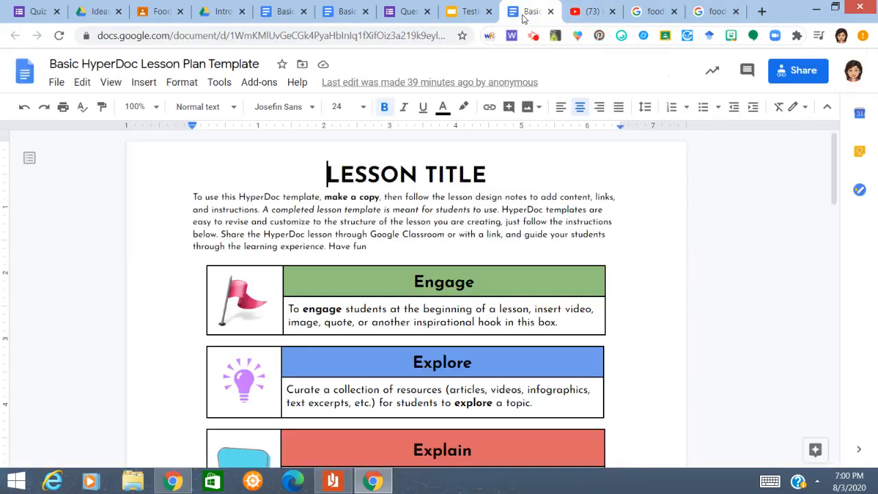
left_click(278, 16)
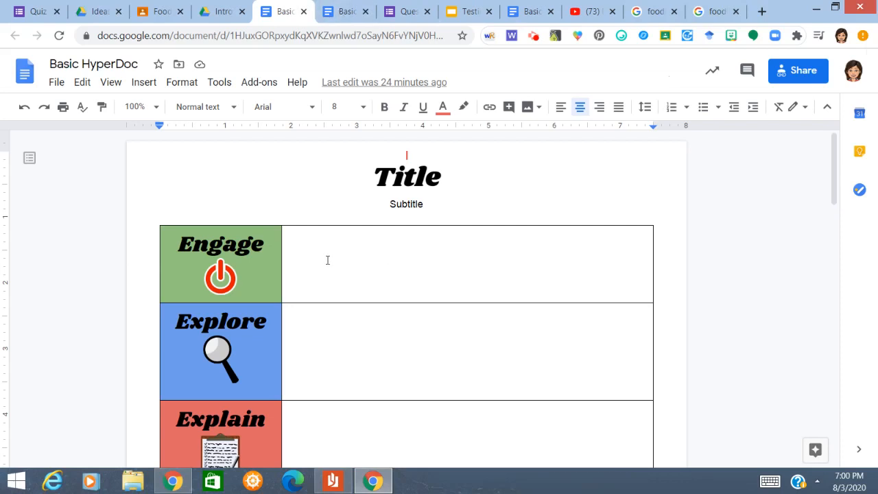
left_click(310, 241)
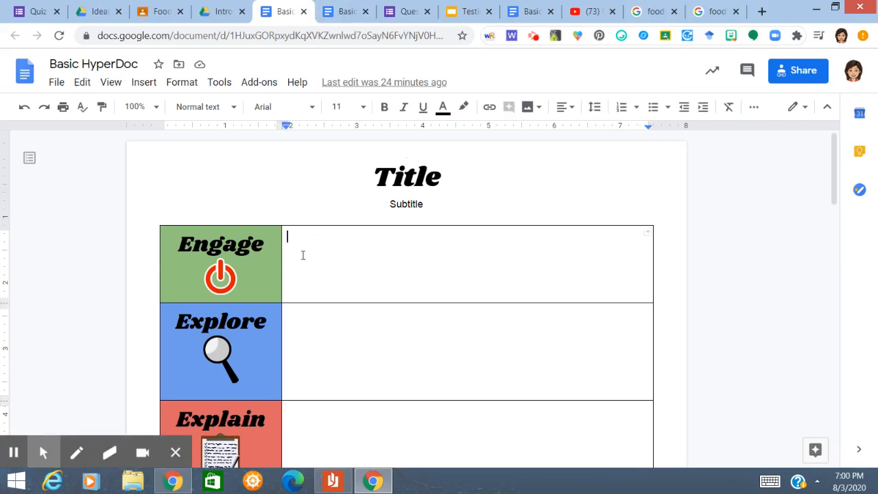
right_click(302, 257)
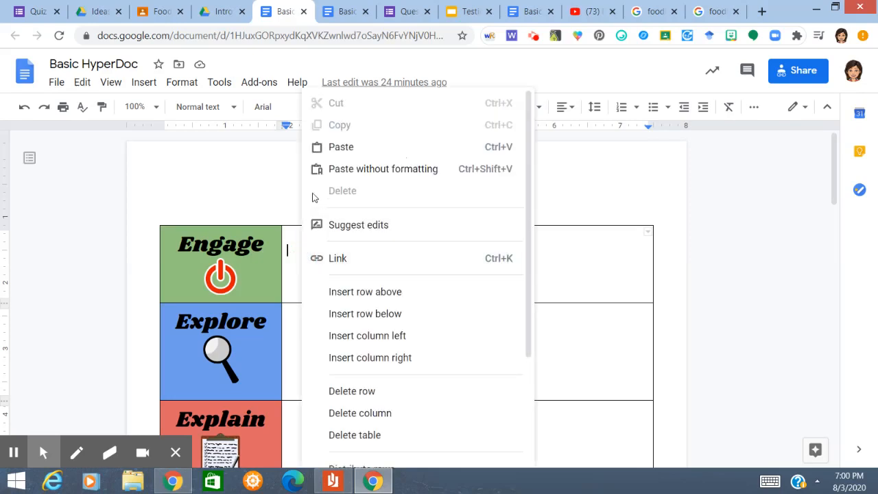
left_click(341, 150)
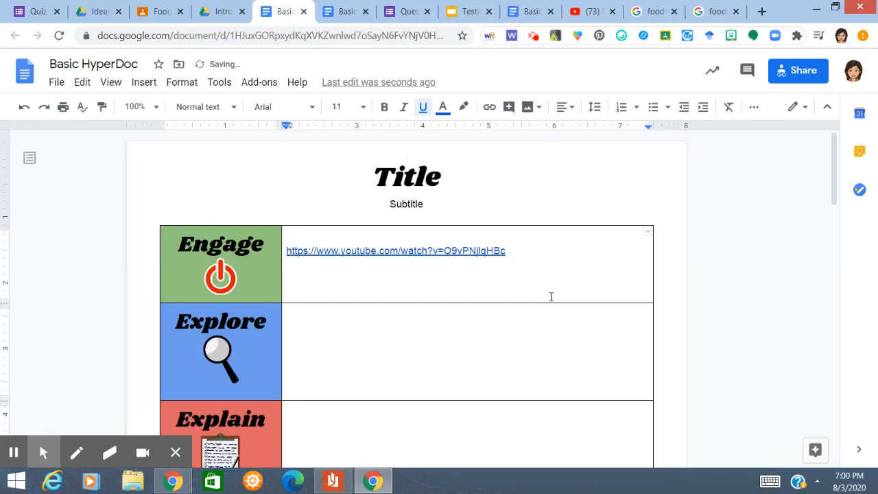
key("Return")
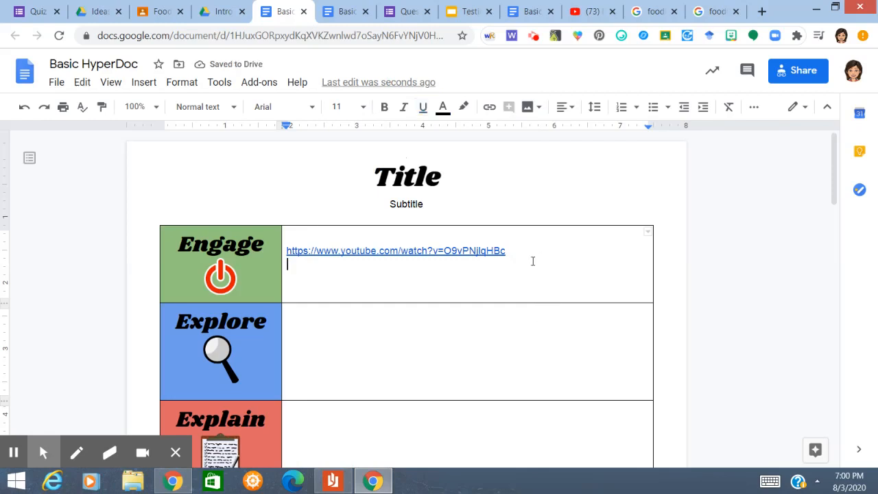
Step: Search the web for "steak" images and insert the photo of sliced steak with lettuce into the blank cell beside Explore
left_click(320, 331)
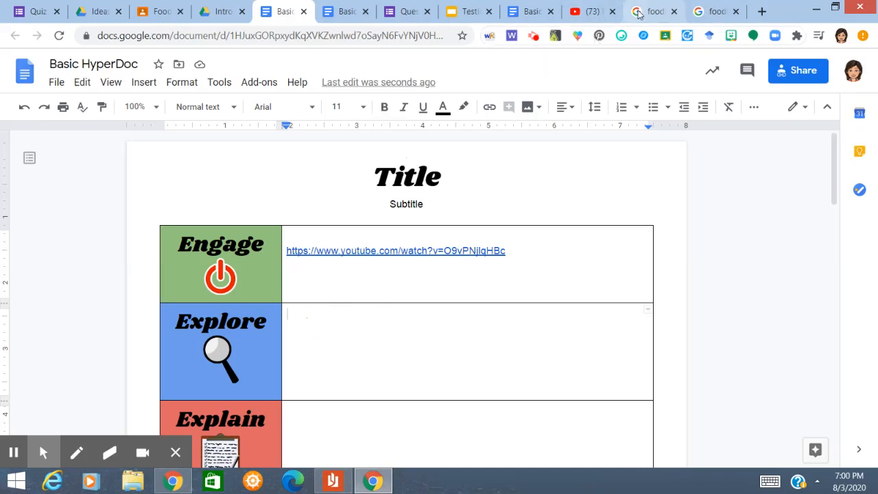
left_click(141, 82)
mouse_move(186, 116)
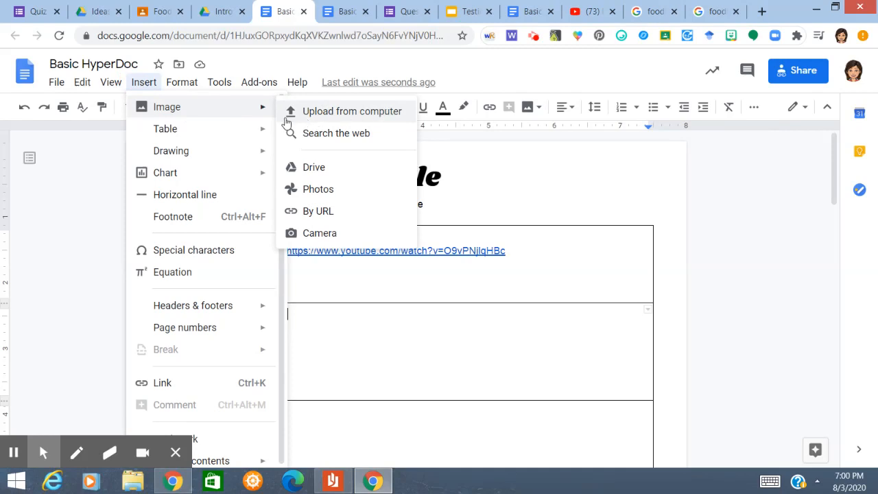
left_click(320, 133)
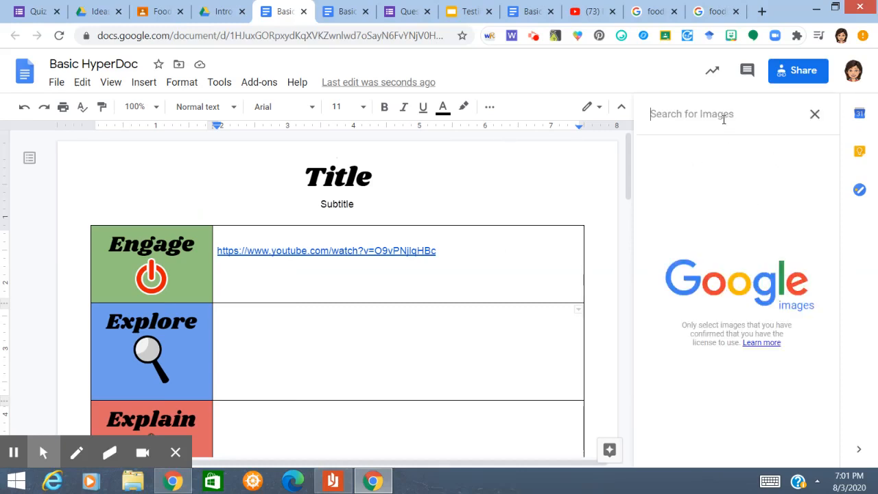
type("steak")
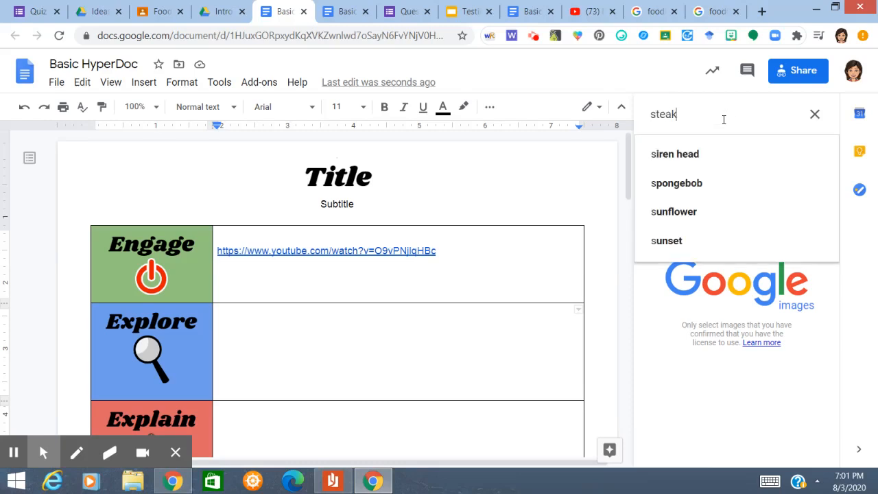
key("Return")
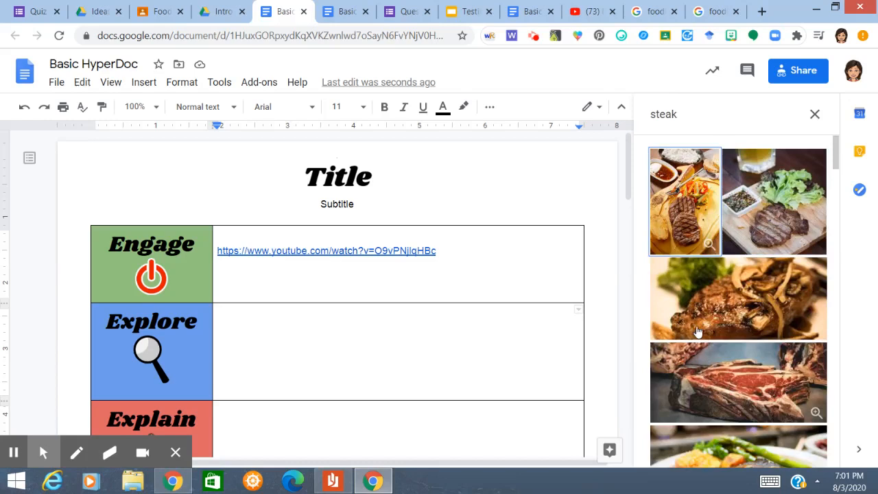
left_click(765, 229)
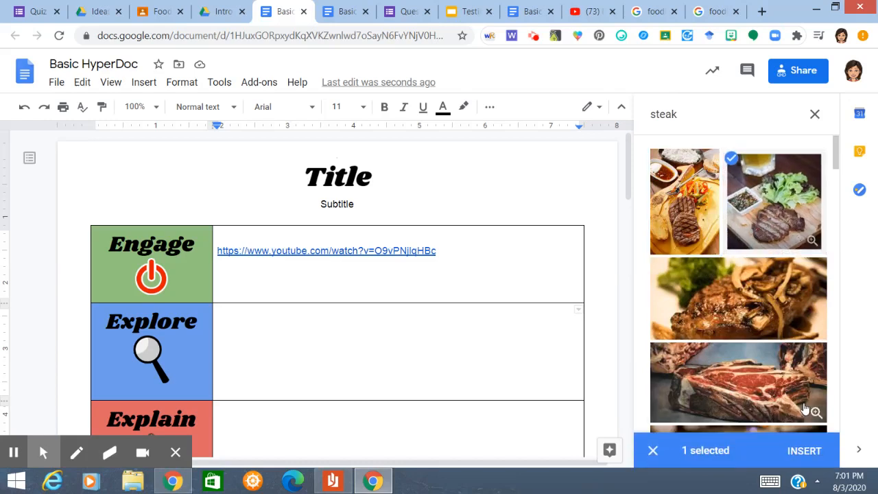
left_click(793, 452)
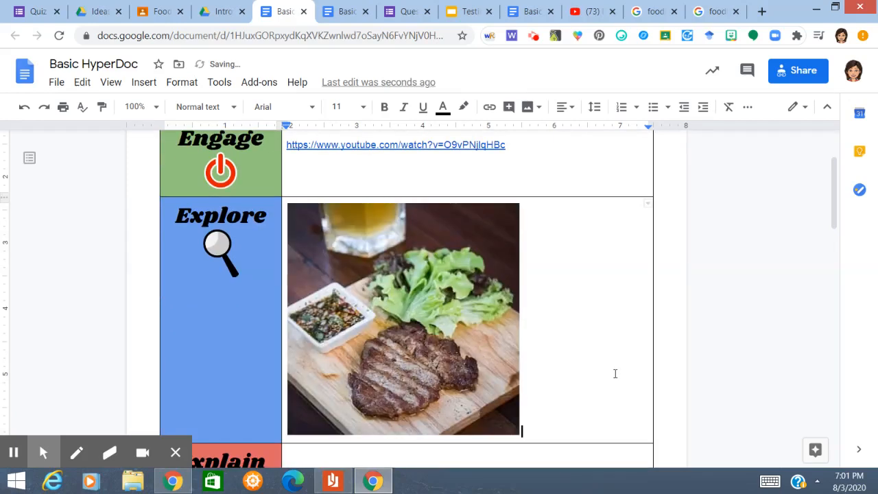
left_click(460, 360)
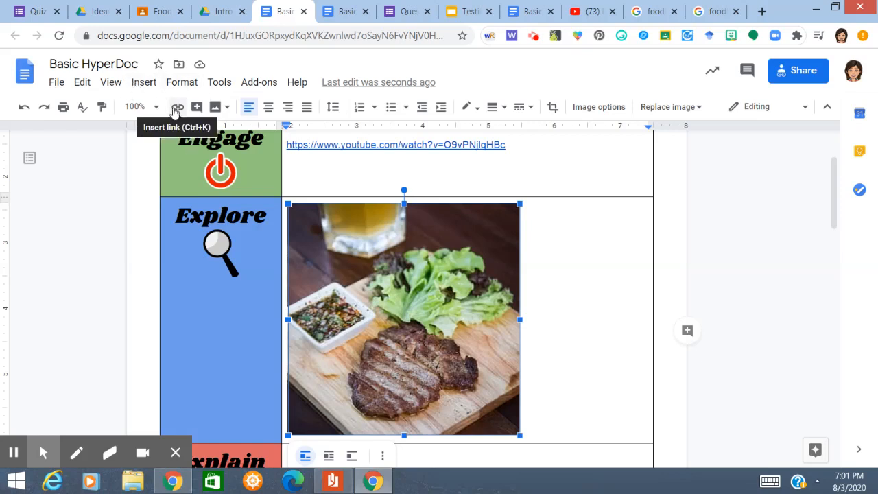
left_click(144, 88)
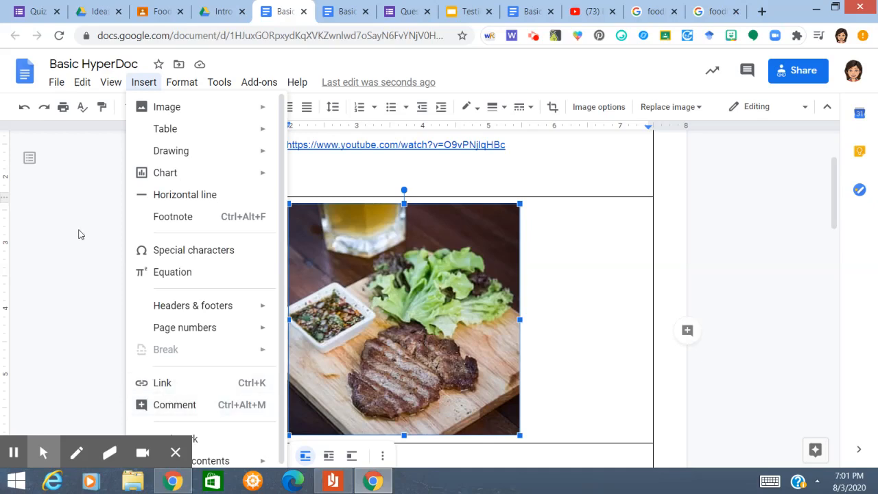
left_click(103, 206)
left_click(178, 107)
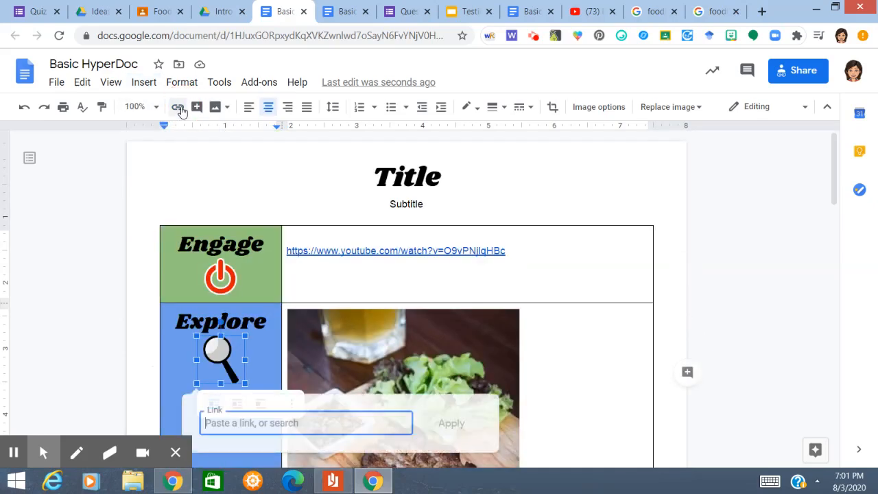
left_click(477, 359)
scroll(476, 359, "down", 2)
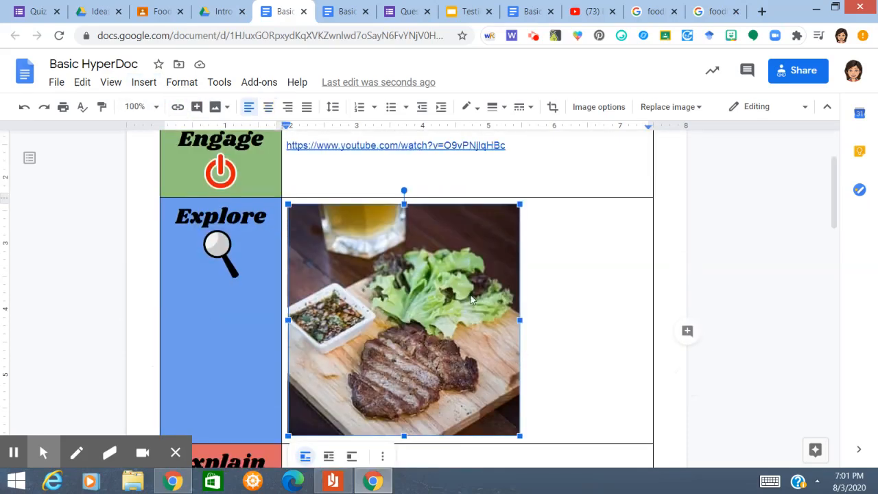
left_click(177, 107)
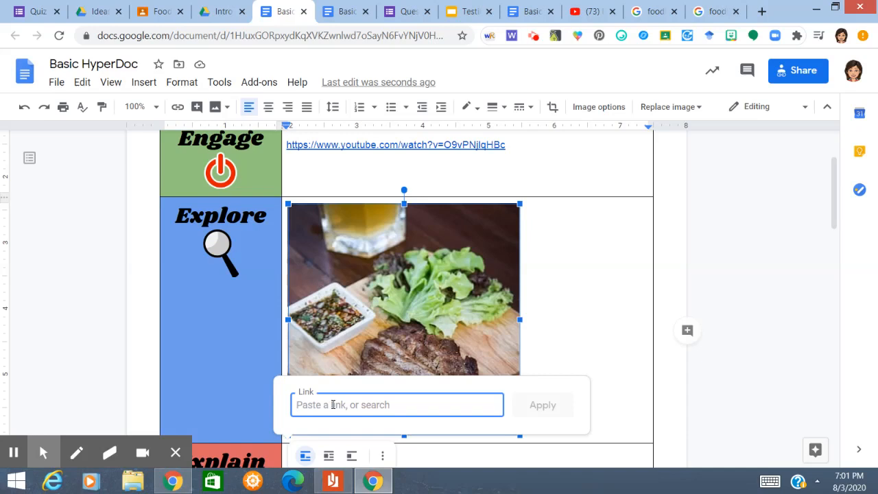
type("www")
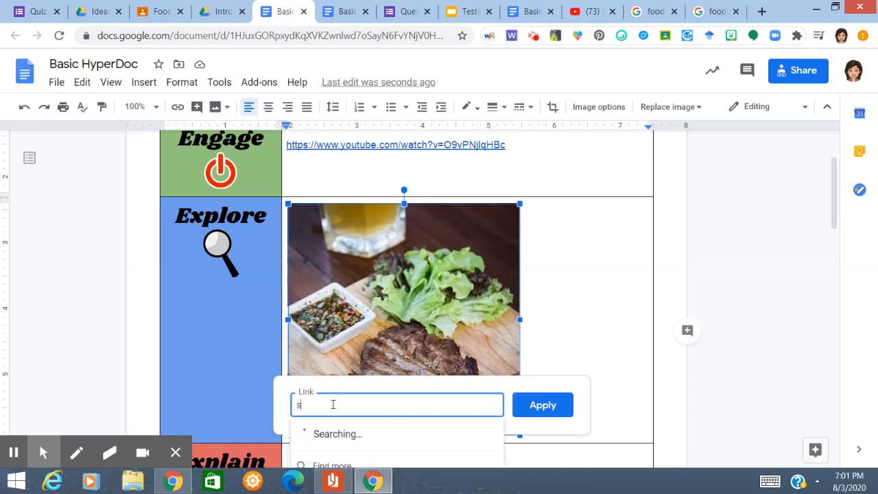
type(".c")
type("d")
type("c.g")
type("gov")
key("Return")
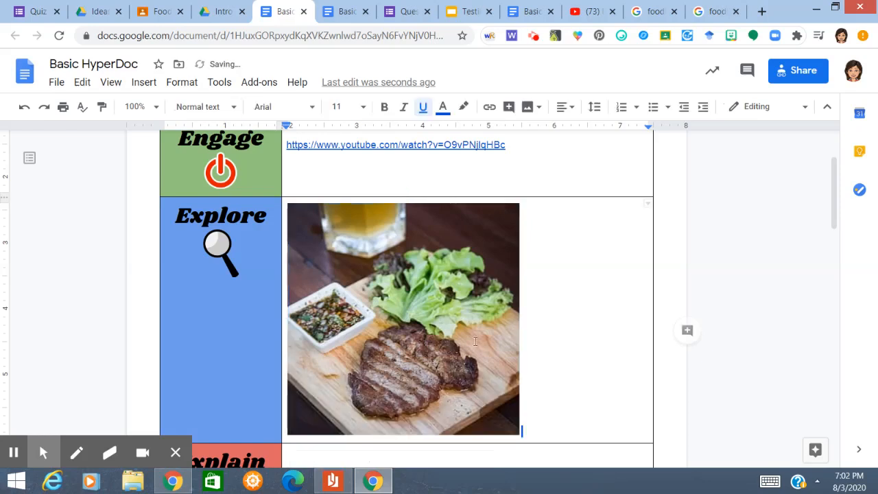
left_click(467, 432)
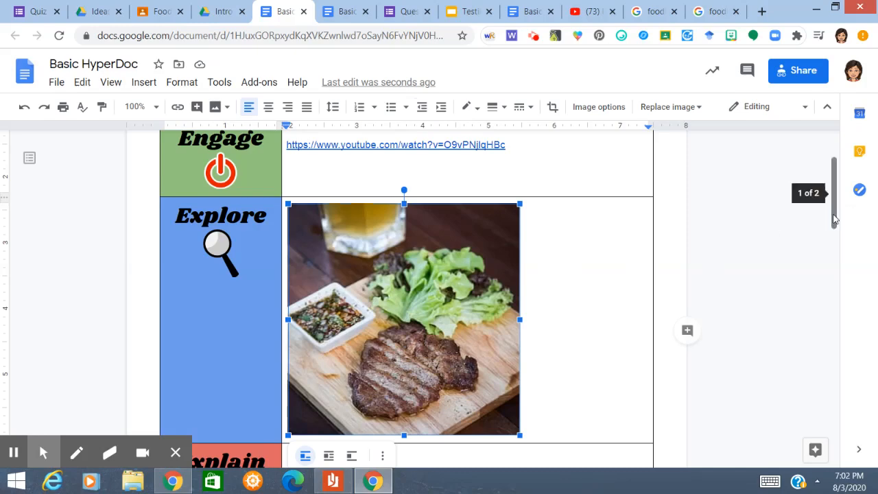
left_click_drag(835, 209, 818, 277)
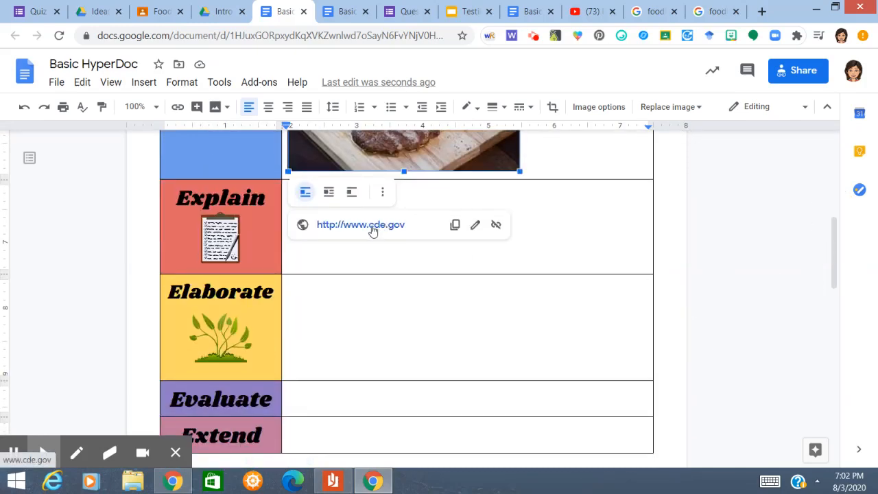
Step: Reselect the steak photo in the Explore row and review the link attached to it
left_click(754, 232)
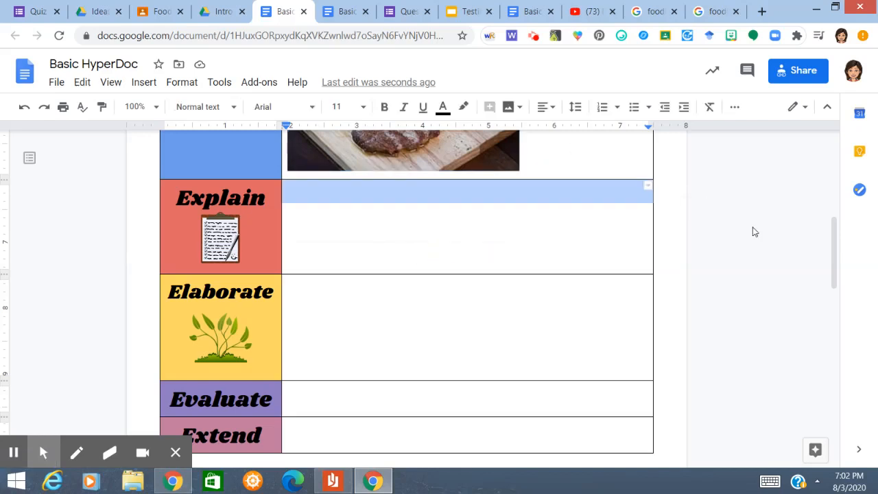
left_click_drag(833, 254, 839, 192)
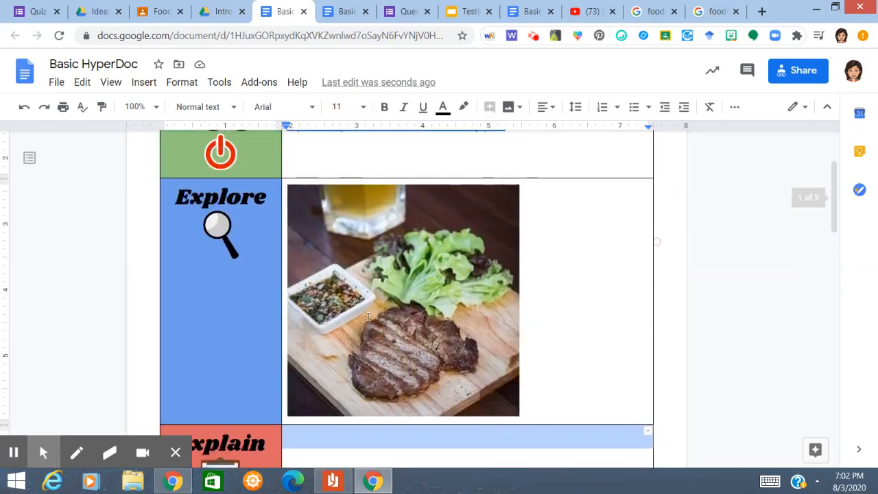
left_click(380, 247)
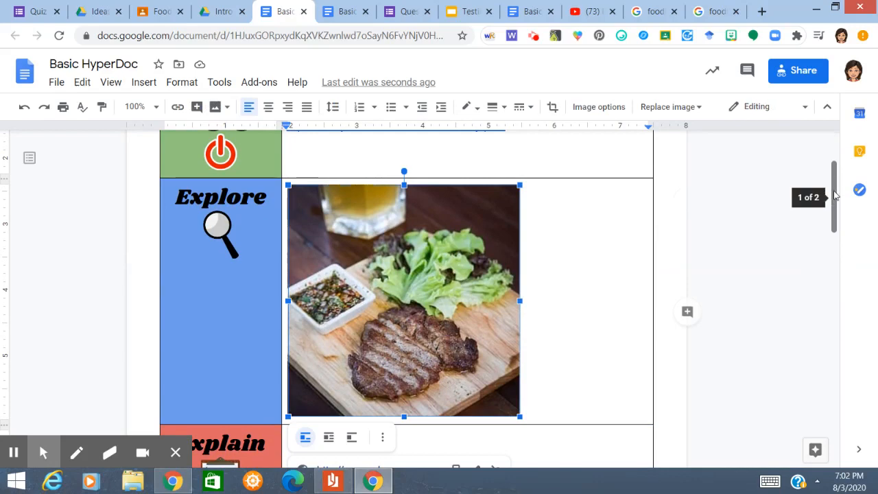
left_click_drag(835, 208, 831, 281)
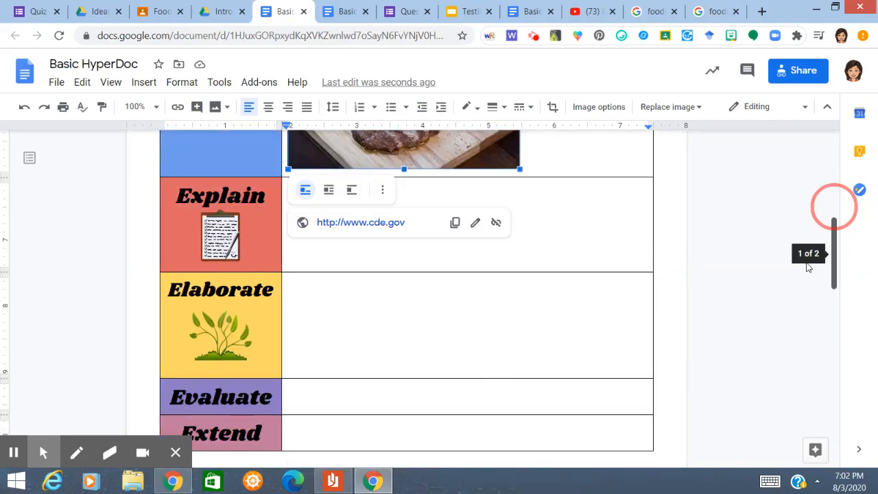
Step: Enter the prompt "Tell me three things you have learned." in the blank cell beside Elaborate
left_click(368, 332)
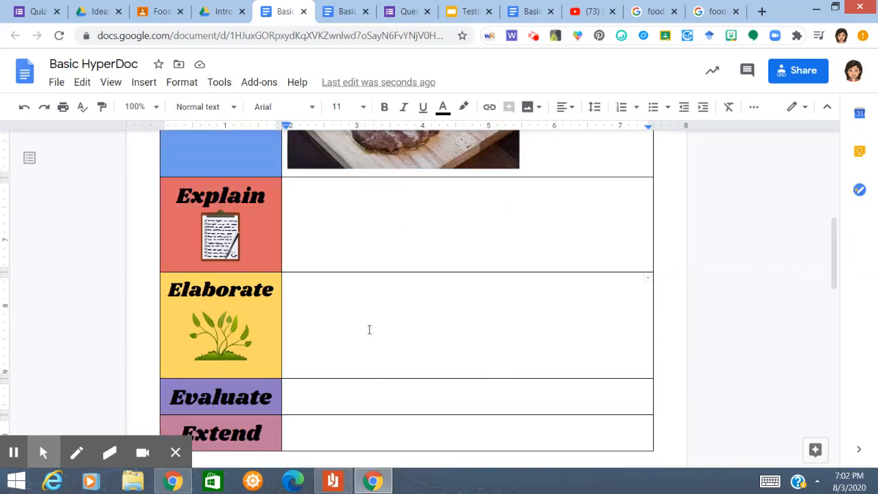
left_click(141, 82)
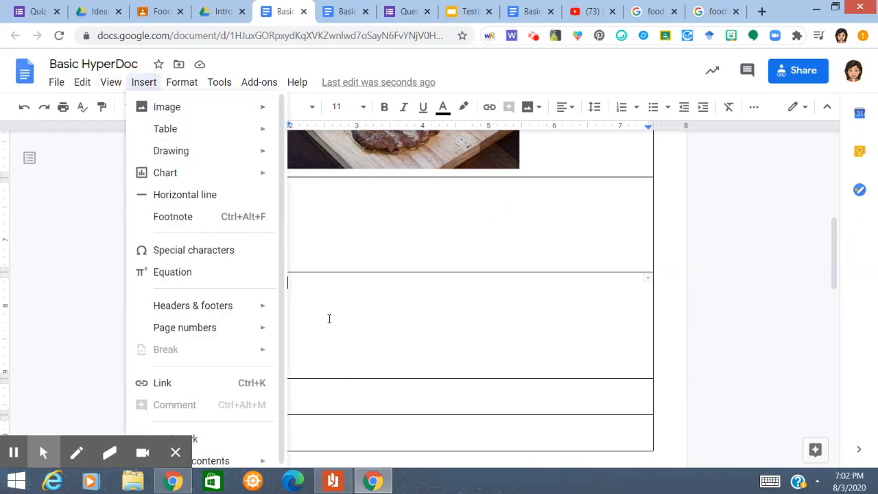
left_click(317, 292)
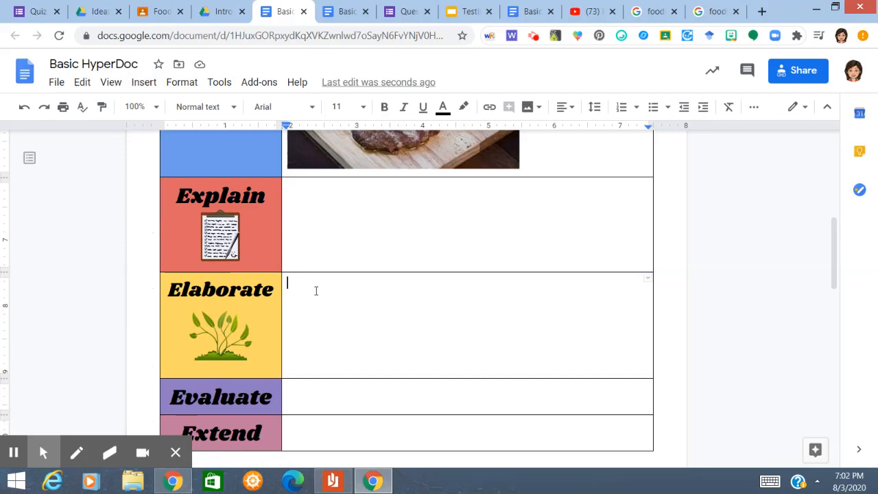
type("T")
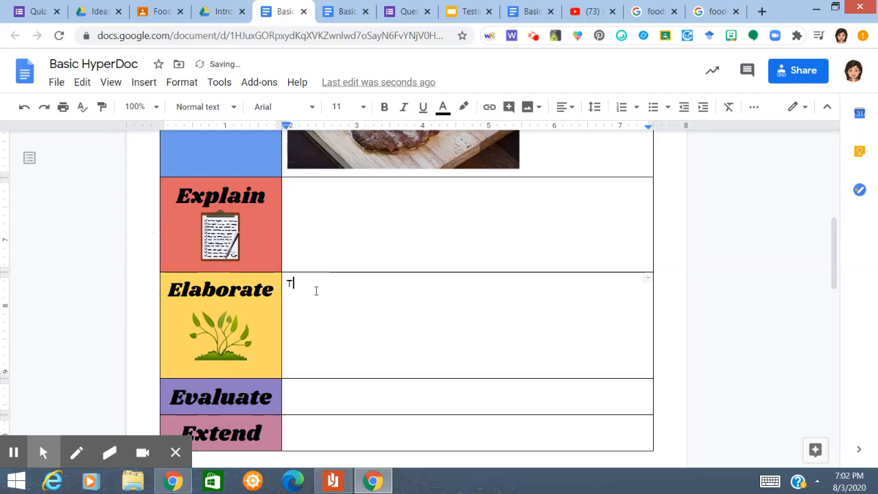
type("ell me ")
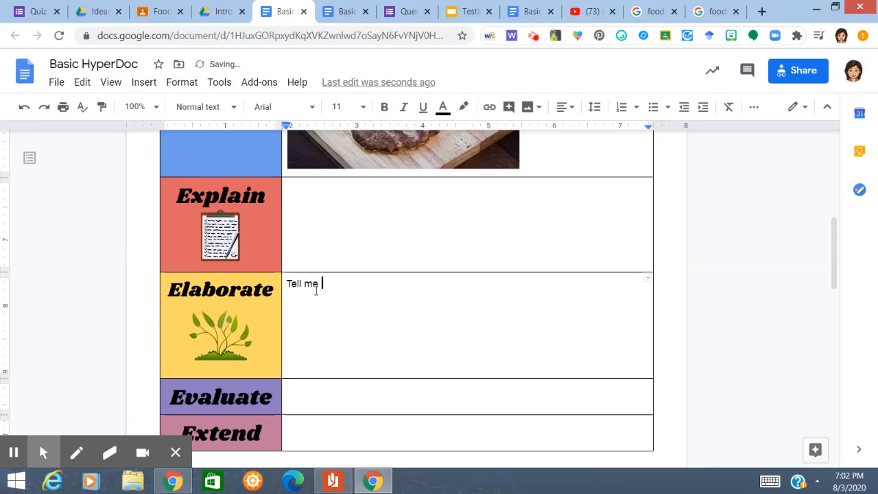
type("three ")
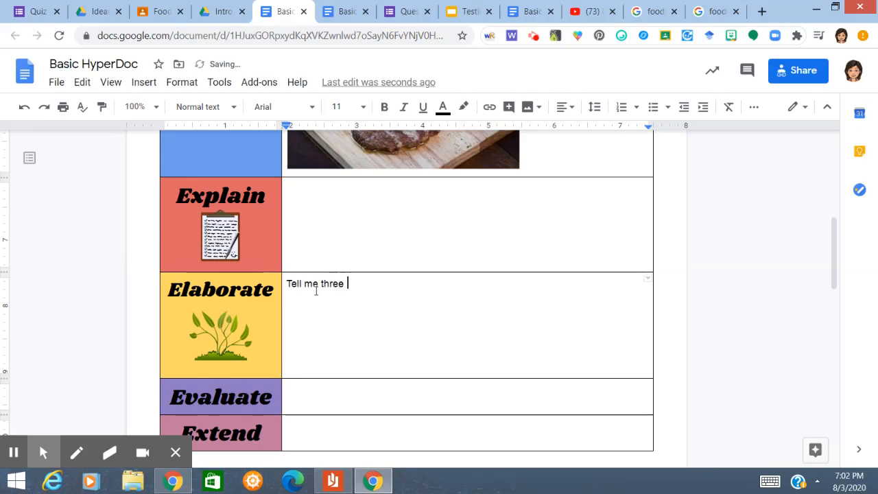
type("things you ")
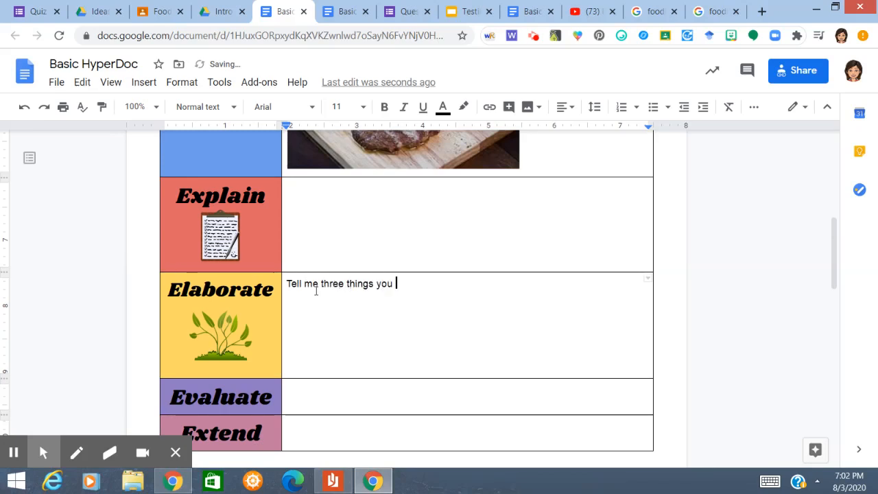
type("have learned")
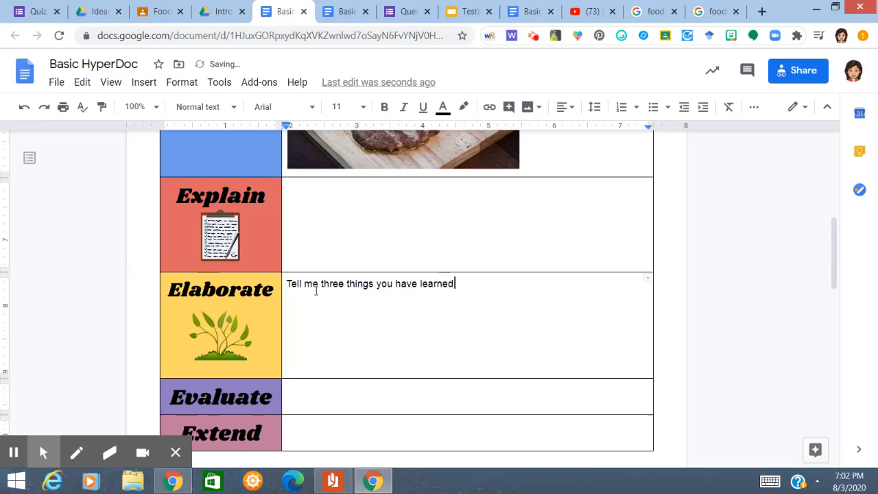
type(".")
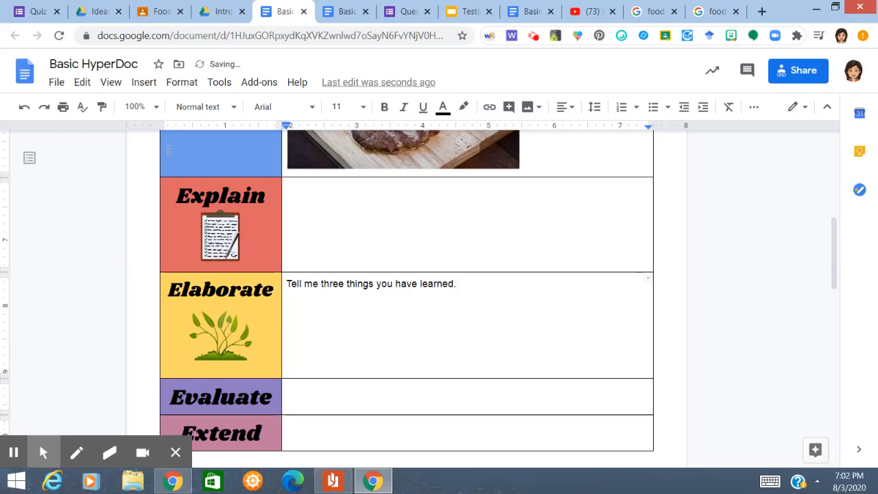
Step: Insert a nested table with one column and three rows below the prompt in the Elaborate row
left_click(141, 82)
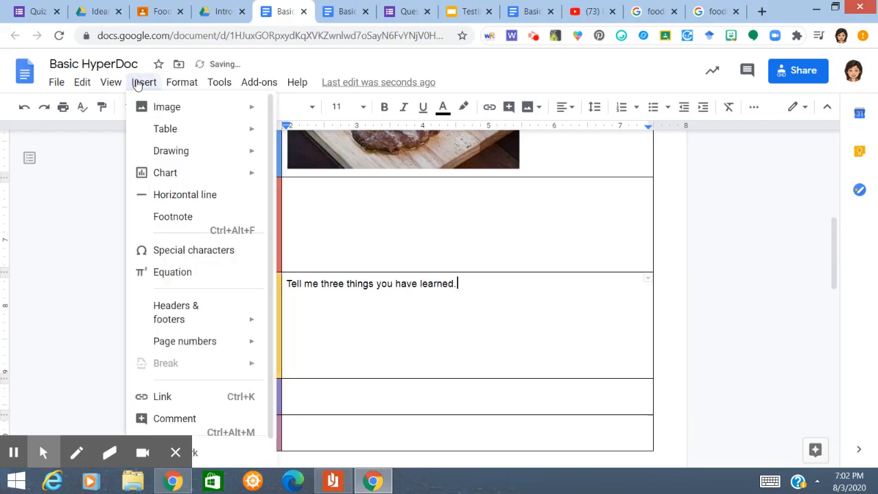
left_click(160, 132)
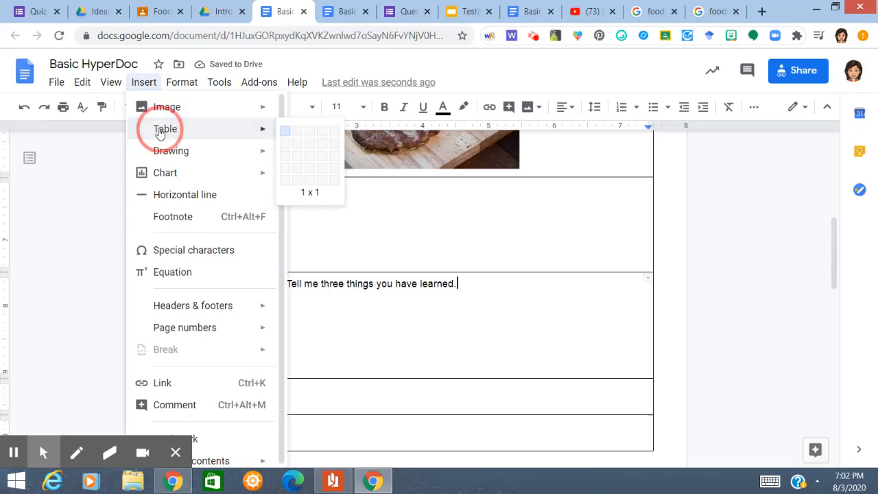
left_click(287, 155)
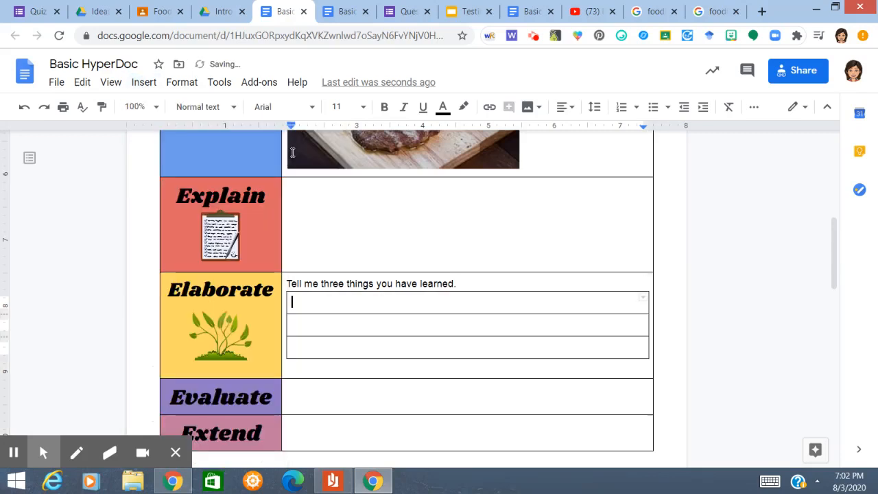
left_click(300, 304)
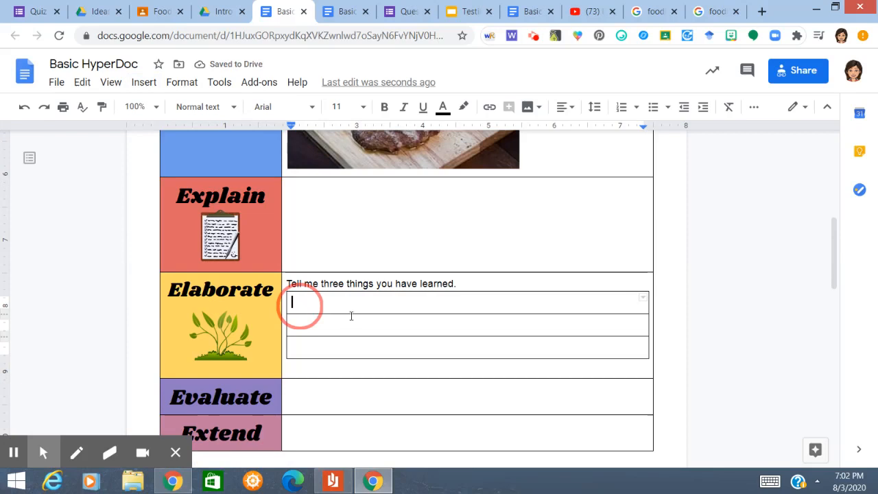
Step: Fill all three rows of the nested table beside Elaborate with a light blue background colour
left_click_drag(351, 316, 394, 345)
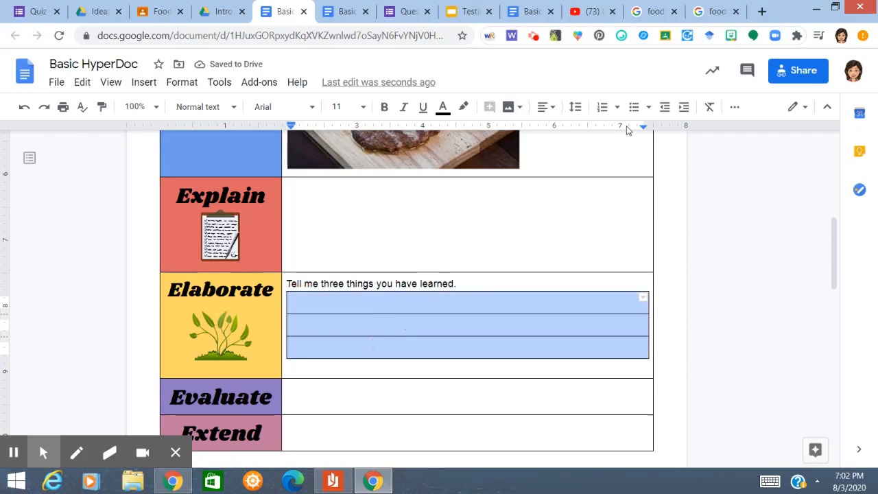
left_click(735, 108)
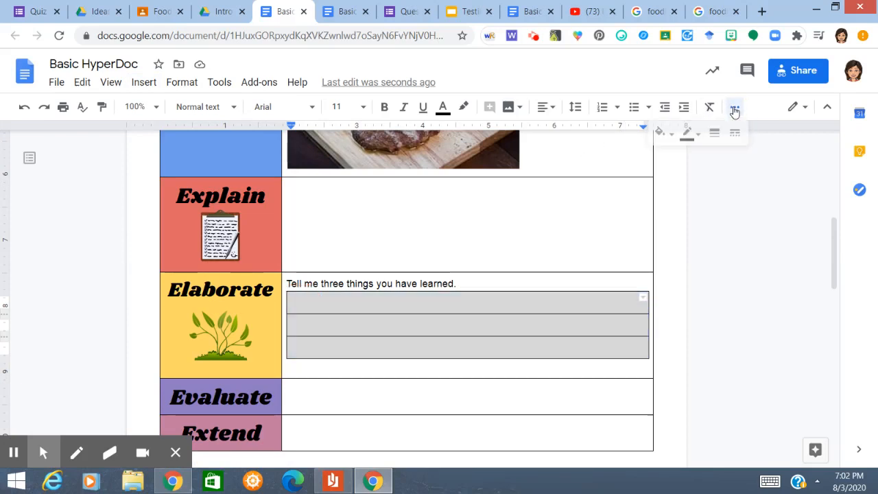
left_click(661, 134)
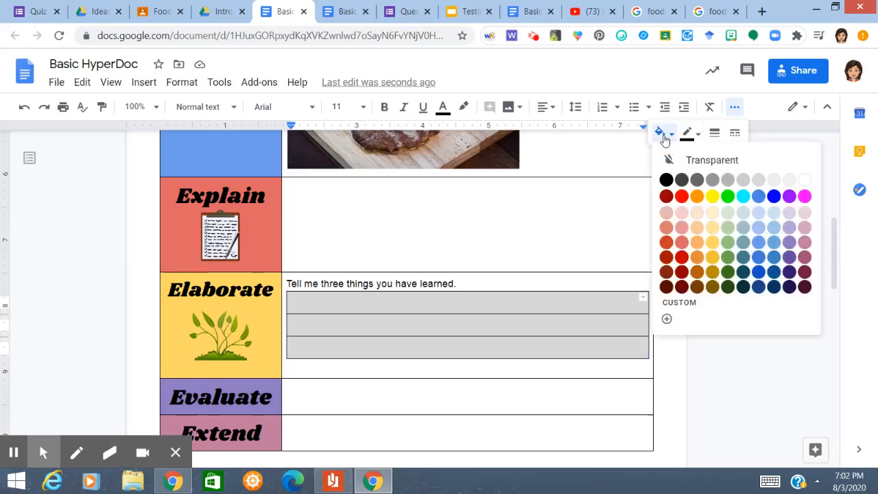
left_click(772, 215)
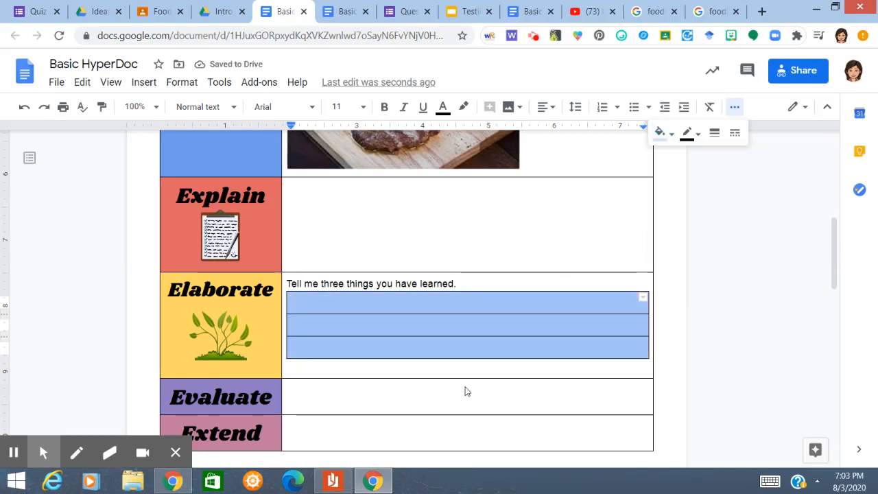
left_click(409, 309)
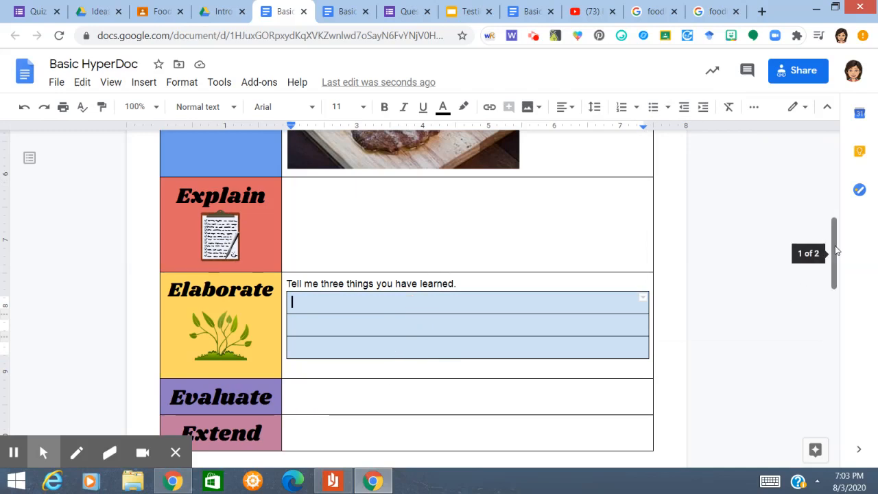
Step: Open the Kane County Connects article on contaminated red onions from the news results for "foodborne illness outbreak 2020" and copy its web address
left_click_drag(837, 249, 837, 232)
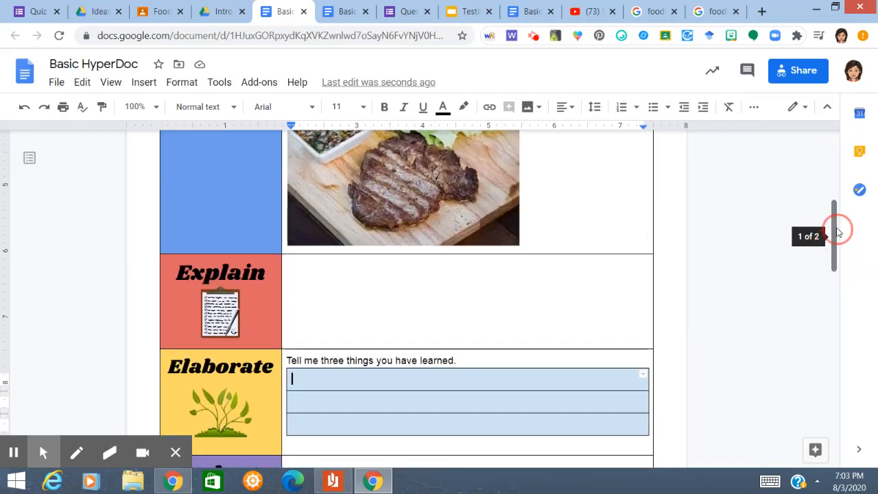
left_click(310, 269)
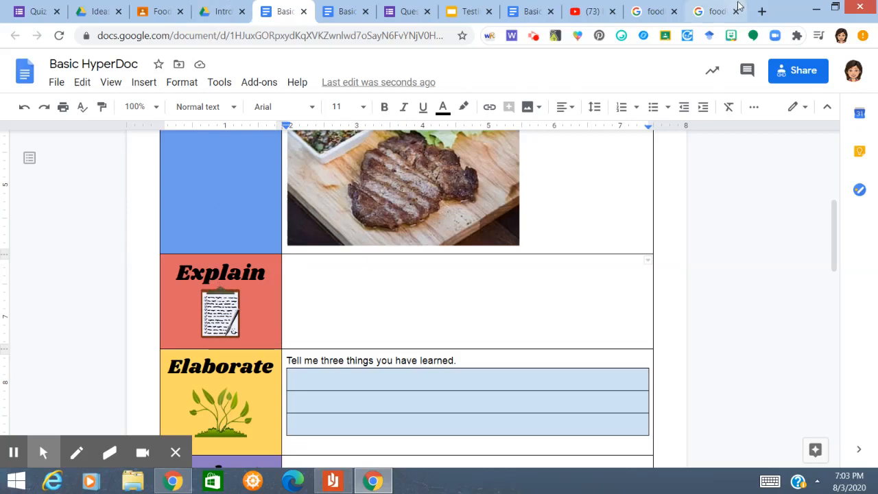
left_click(717, 12)
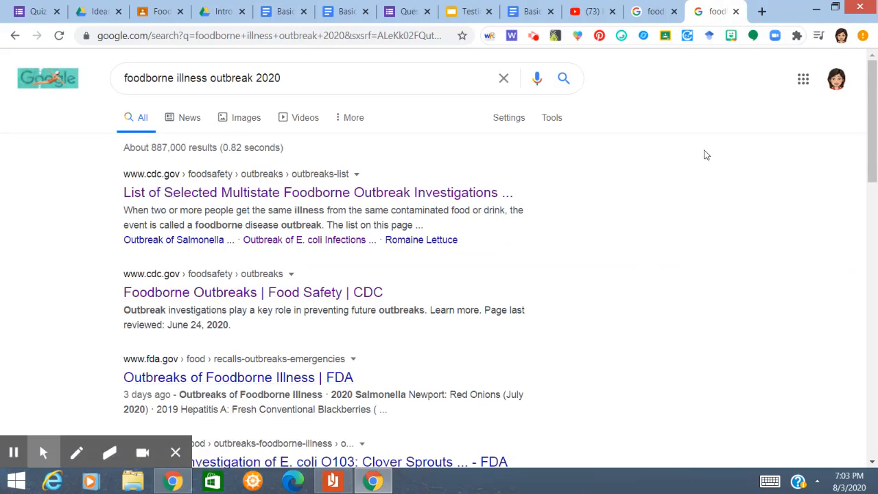
left_click(185, 121)
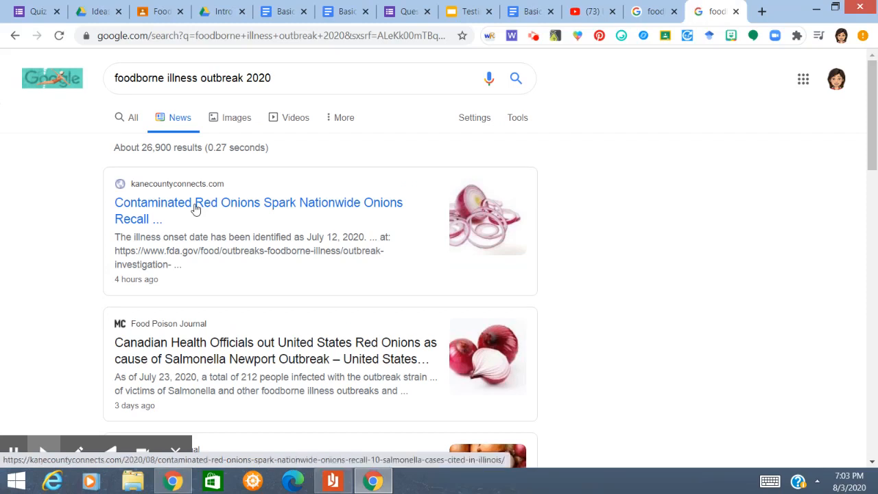
left_click(196, 208)
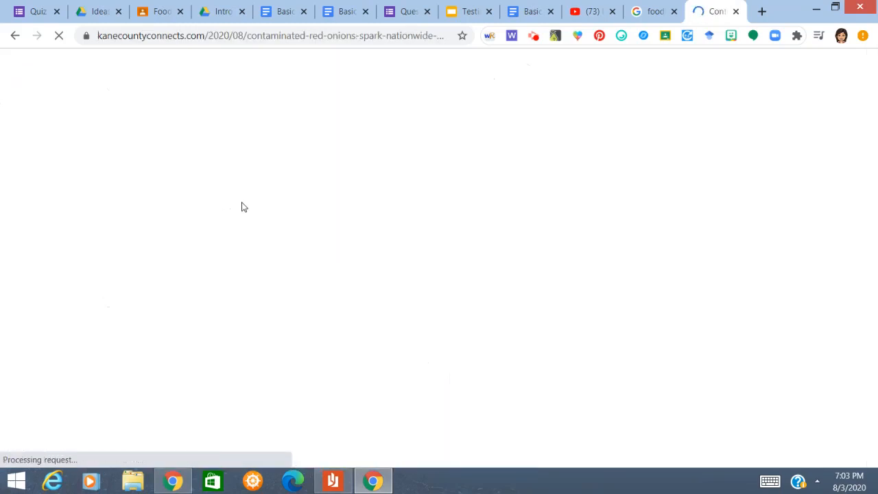
left_click(285, 37)
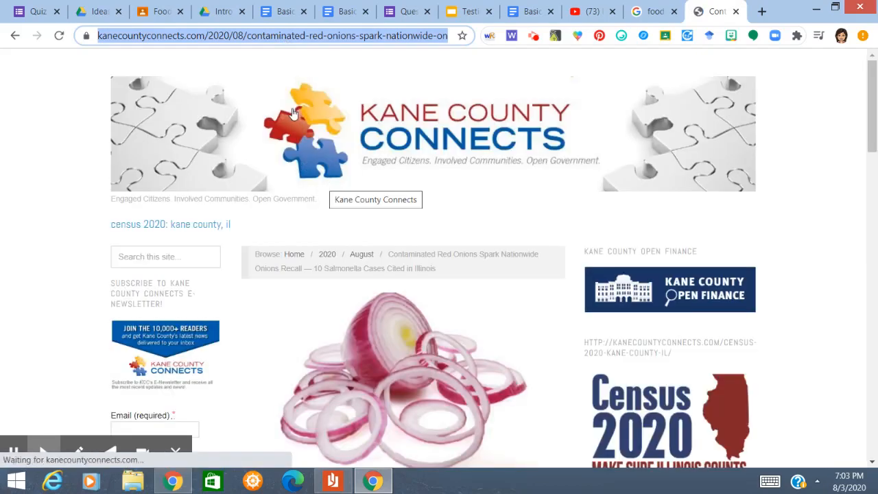
right_click(278, 40)
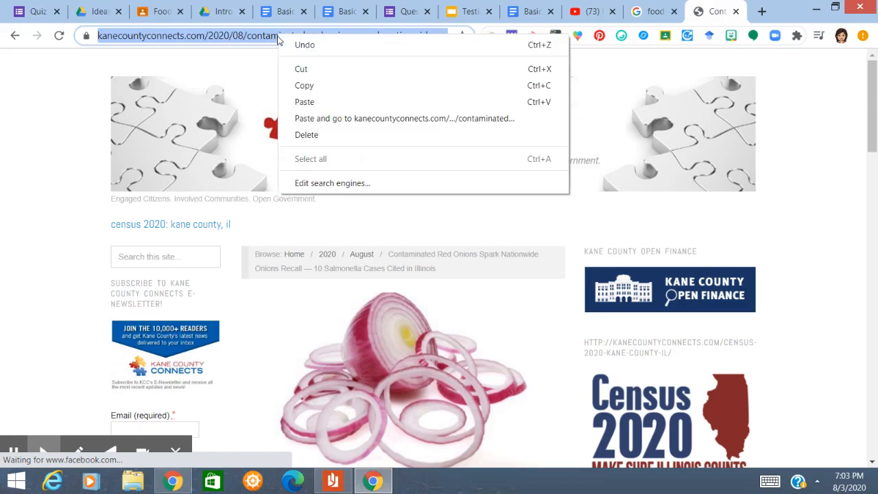
left_click(304, 86)
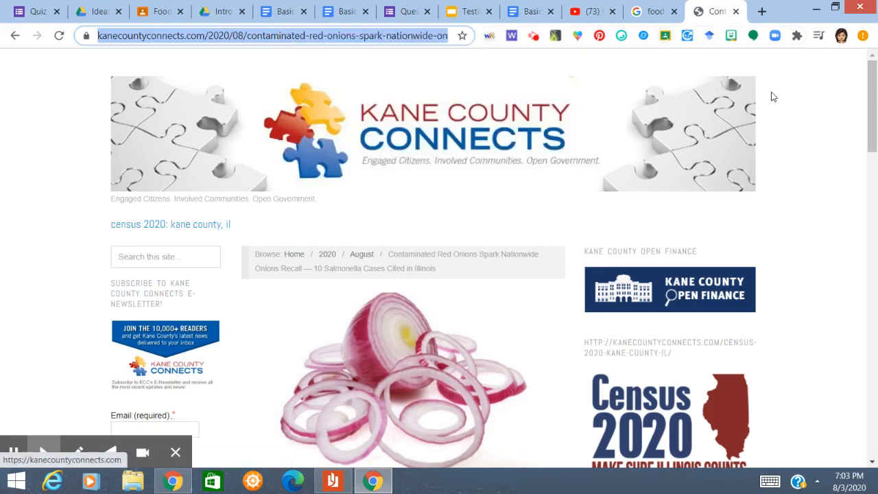
left_click_drag(872, 108, 833, 71)
Step: Paste the copied article link into the blank cell beside Explain in the Basic HyperDoc document and preview the link
left_click(287, 13)
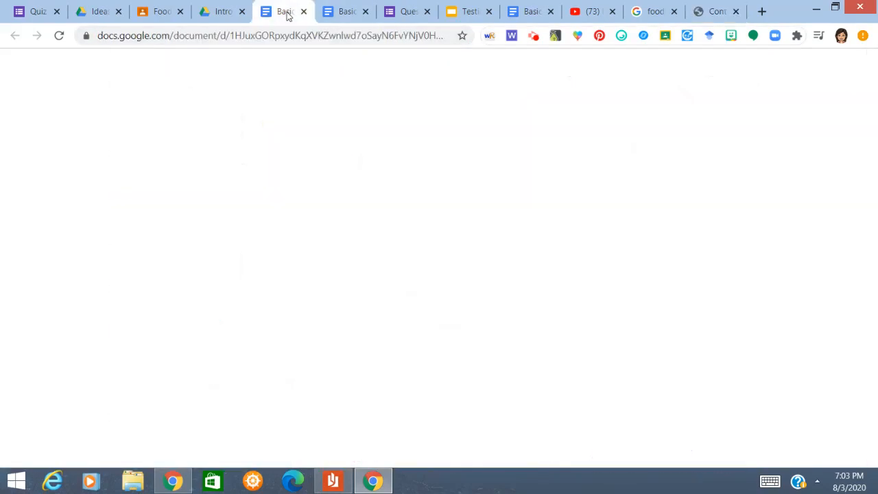
right_click(310, 281)
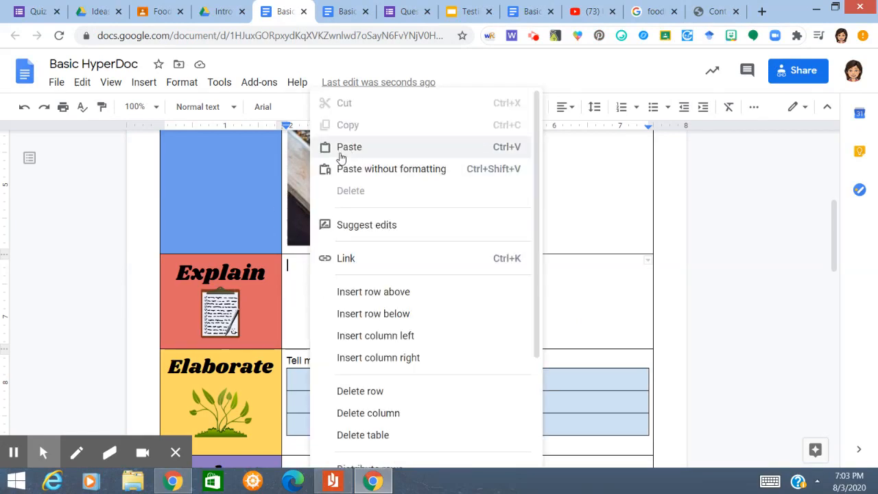
left_click(341, 157)
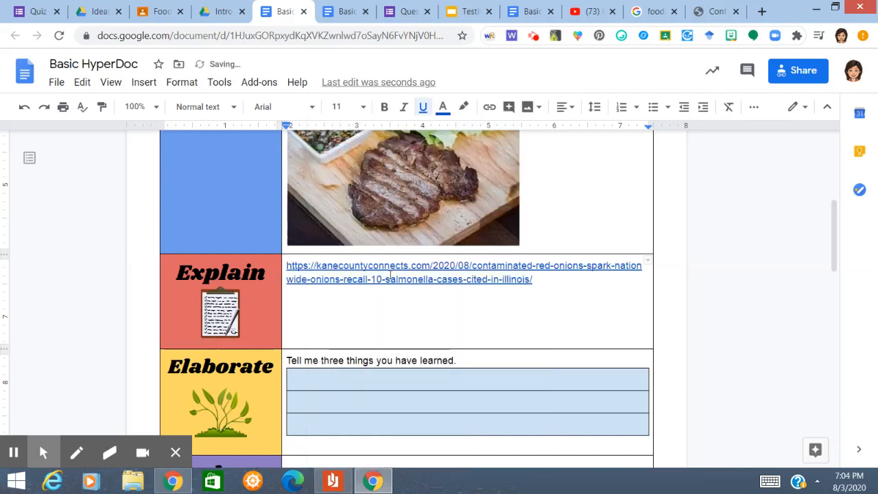
left_click(391, 267)
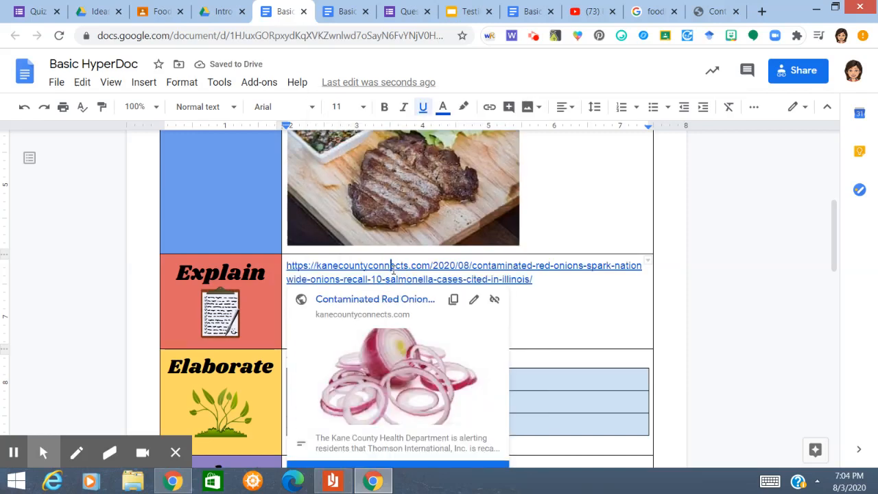
left_click_drag(835, 242, 835, 283)
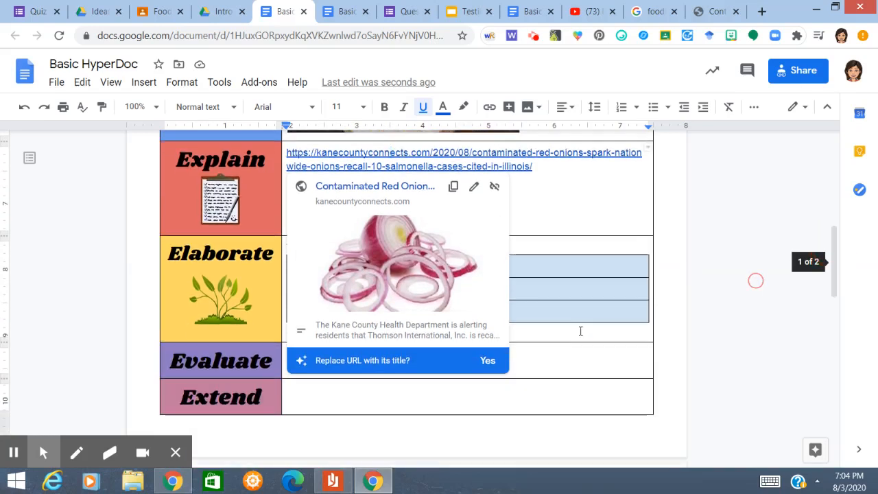
Step: Replace the article URL beside Explain with its page title and add the line "Read this article" above the link
left_click(487, 361)
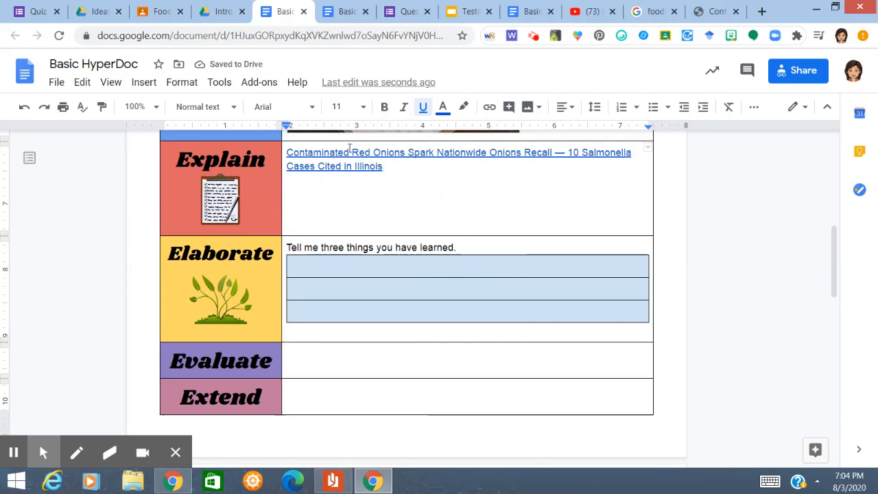
left_click(286, 152)
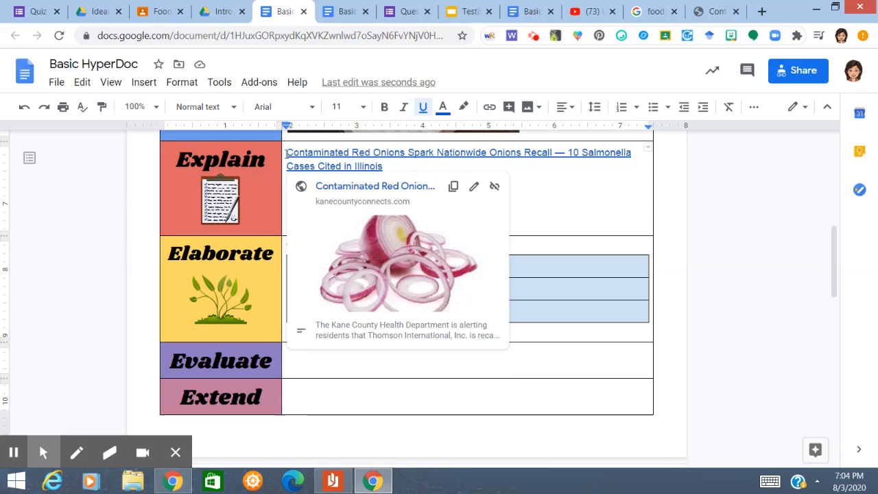
type("Read this art")
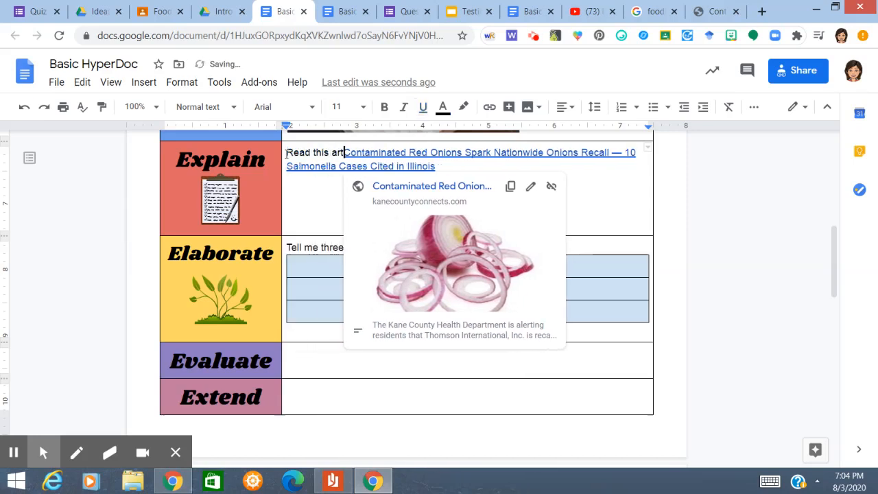
type("icle")
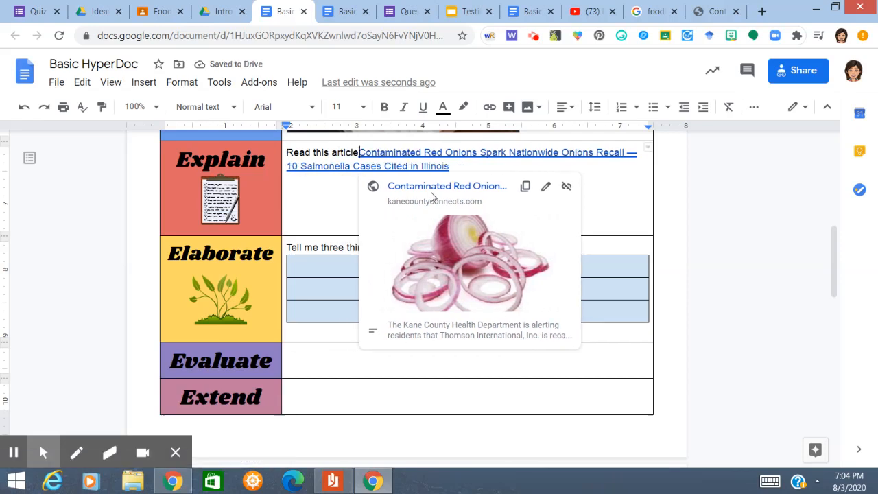
key("Return")
Step: Add the question "What is the main point?" below the article link in the Explain row, leaving a blank line between them
left_click(538, 200)
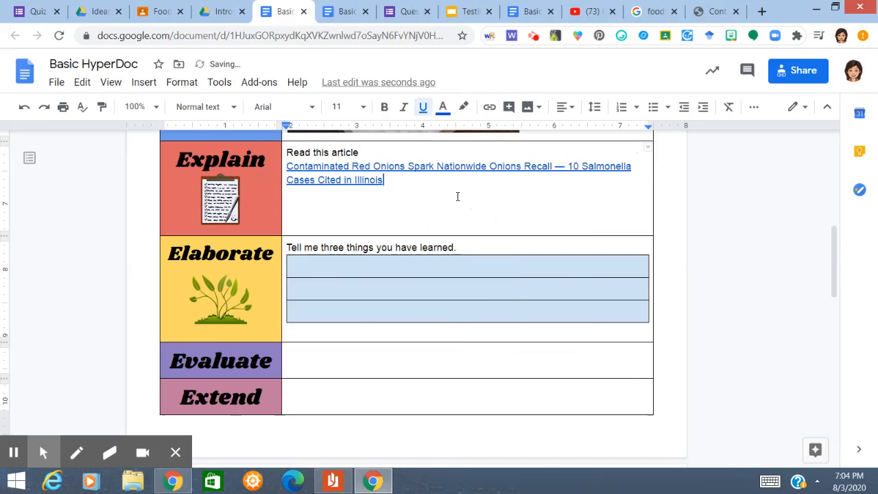
key("Return")
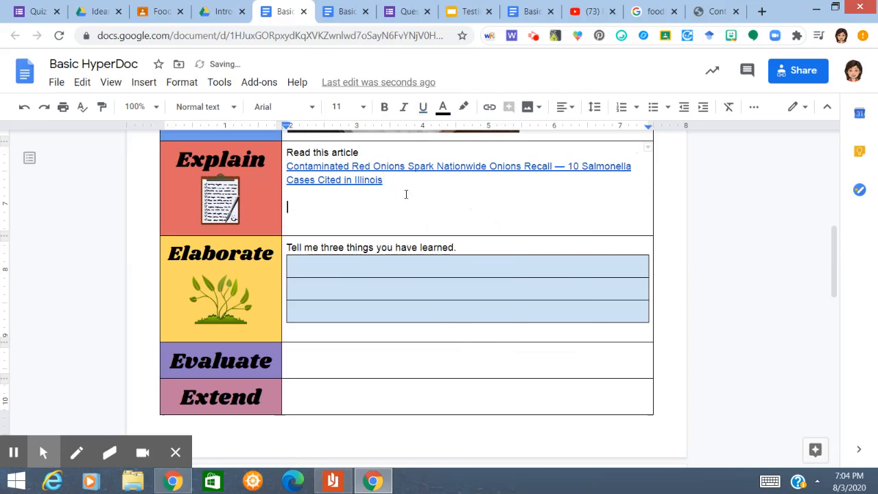
type("What is ")
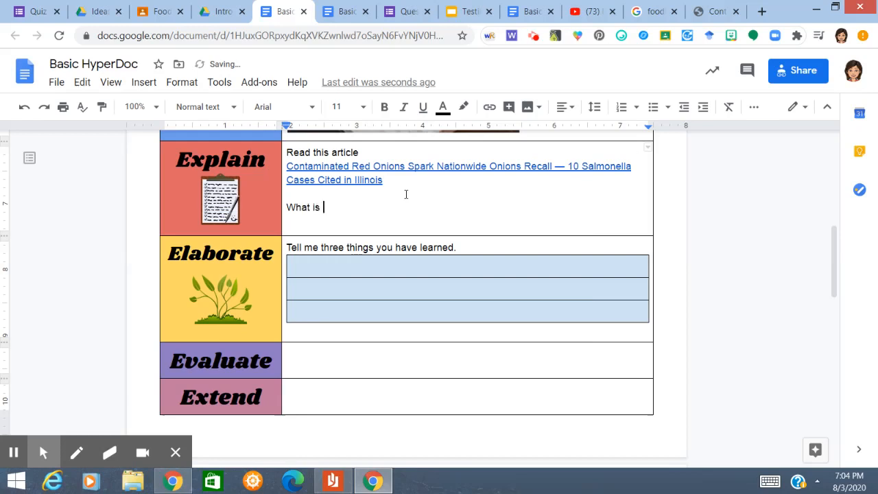
type("the main point")
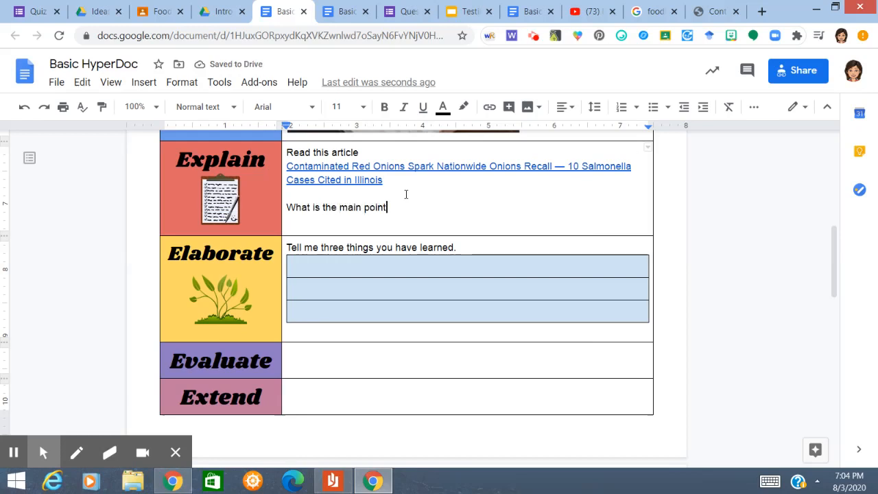
type("?")
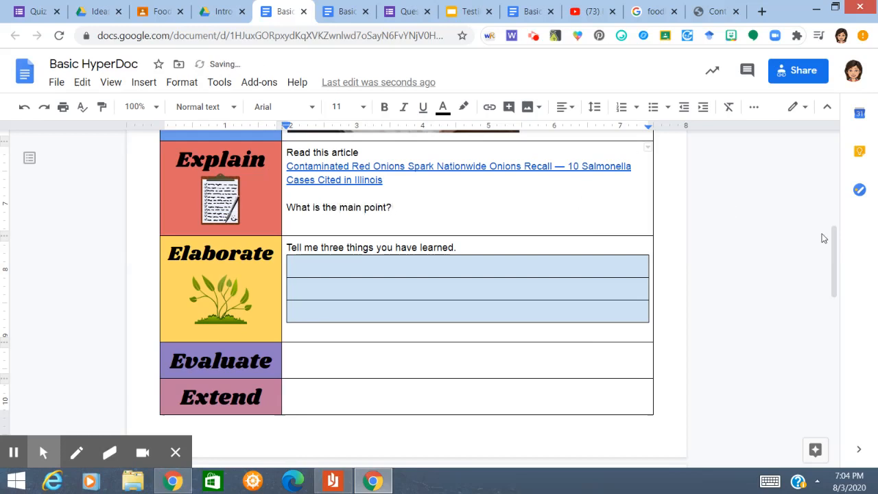
left_click_drag(834, 274, 820, 173)
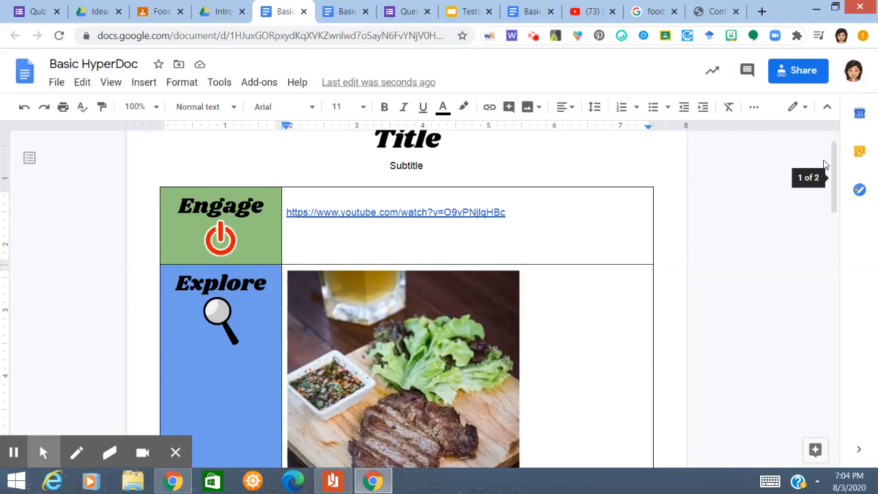
left_click_drag(831, 155, 812, 188)
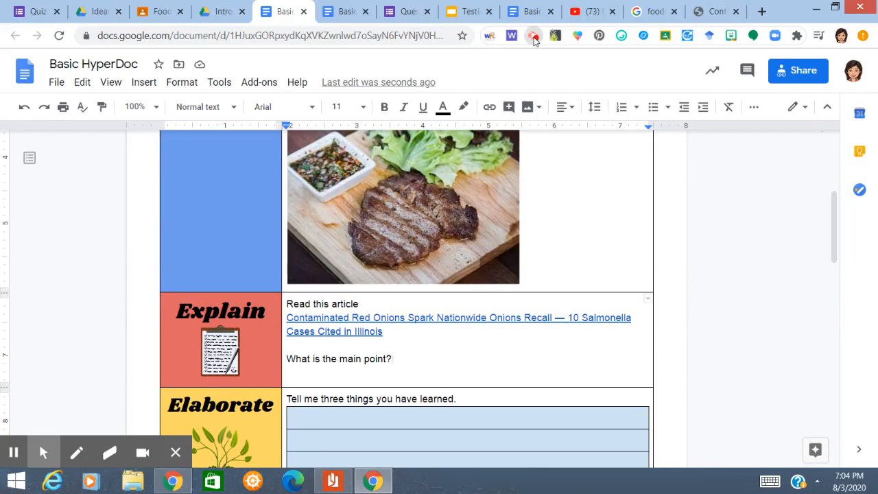
left_click(534, 37)
left_click(492, 181)
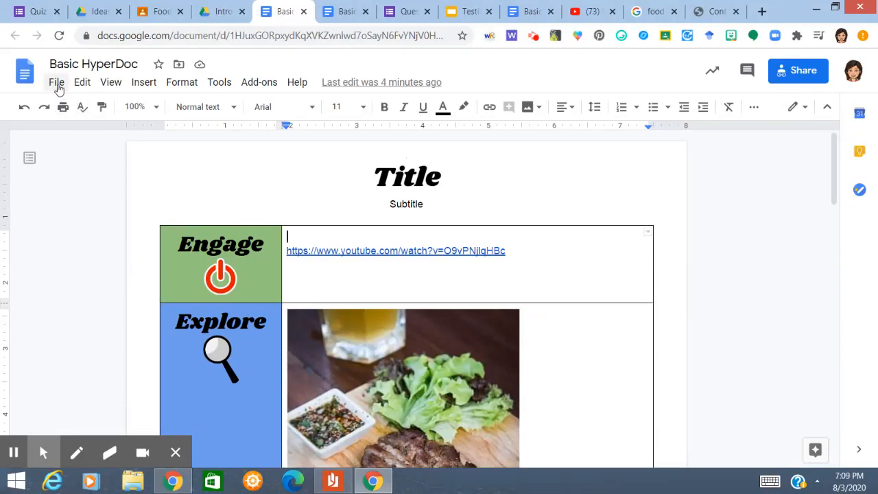
left_click(58, 86)
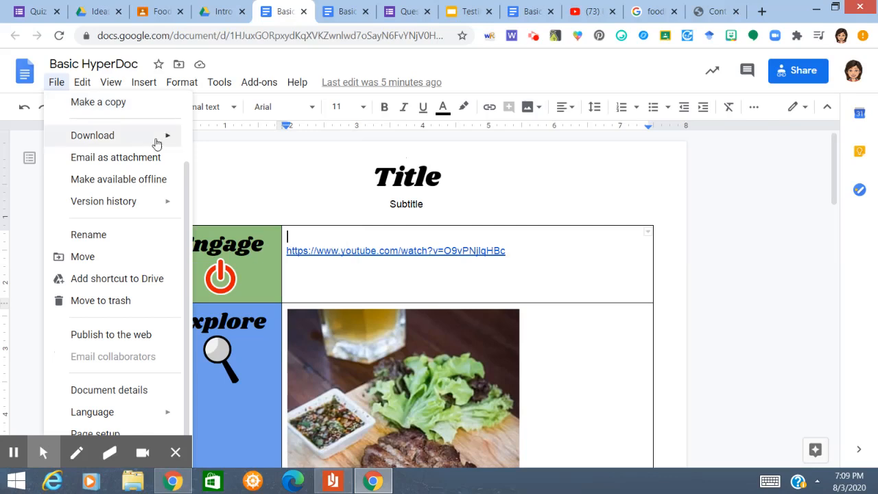
mouse_move(163, 142)
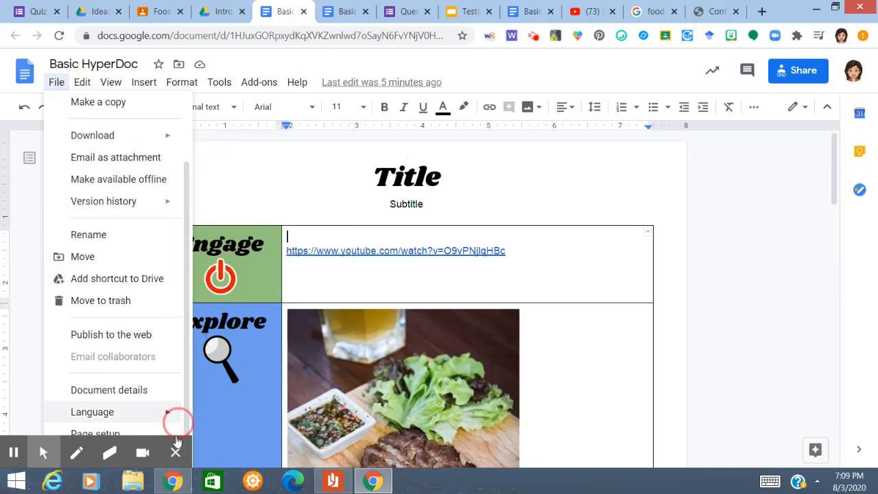
left_click(175, 452)
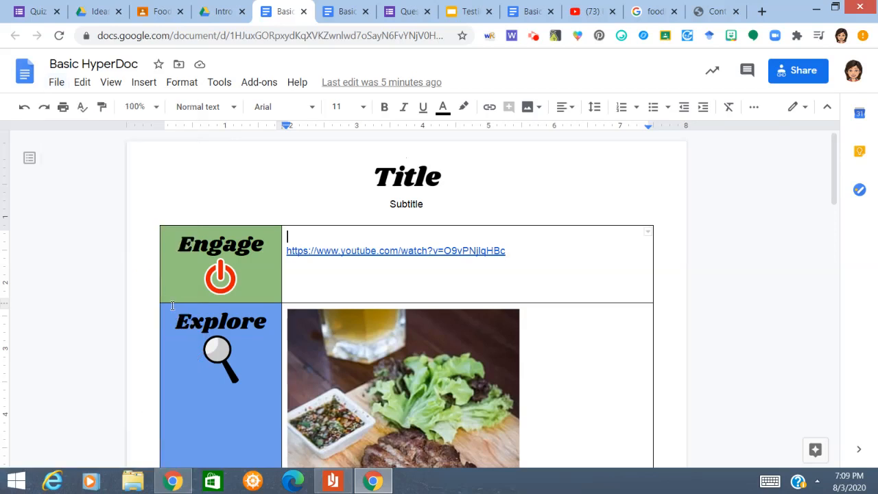
left_click(57, 82)
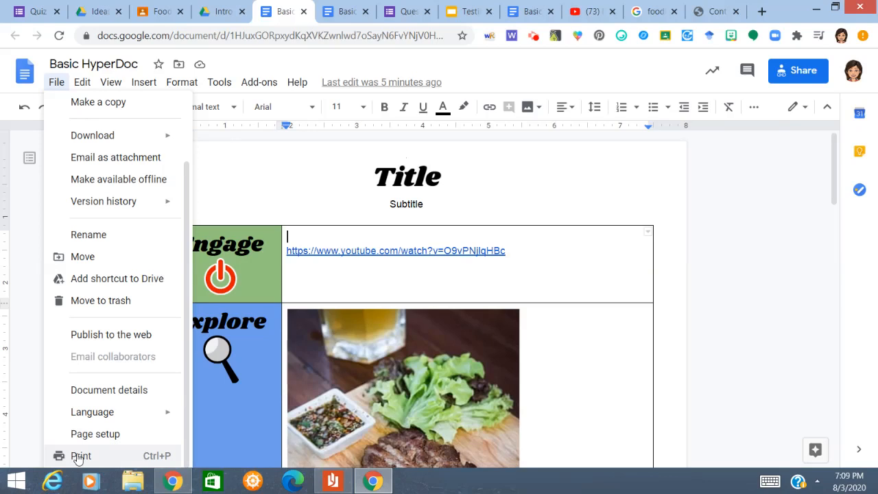
left_click(227, 183)
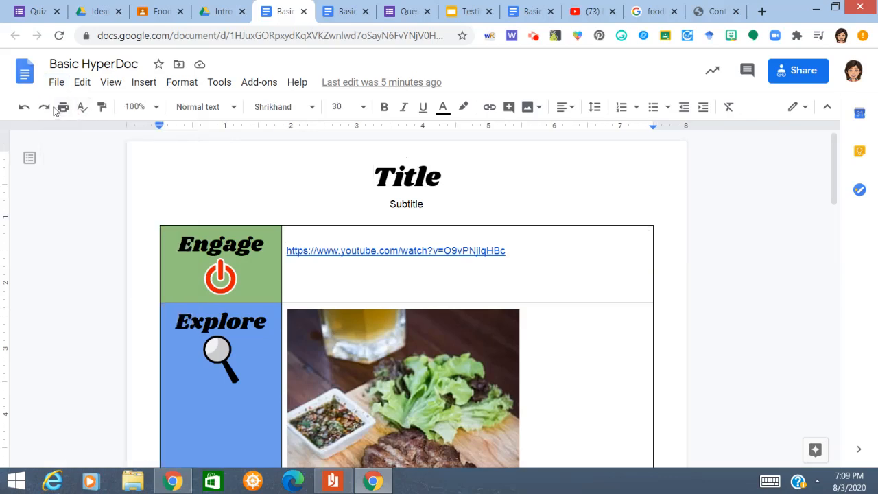
Step: Set the document's page colour to light yellow in the page setup, with portrait orientation
left_click(54, 84)
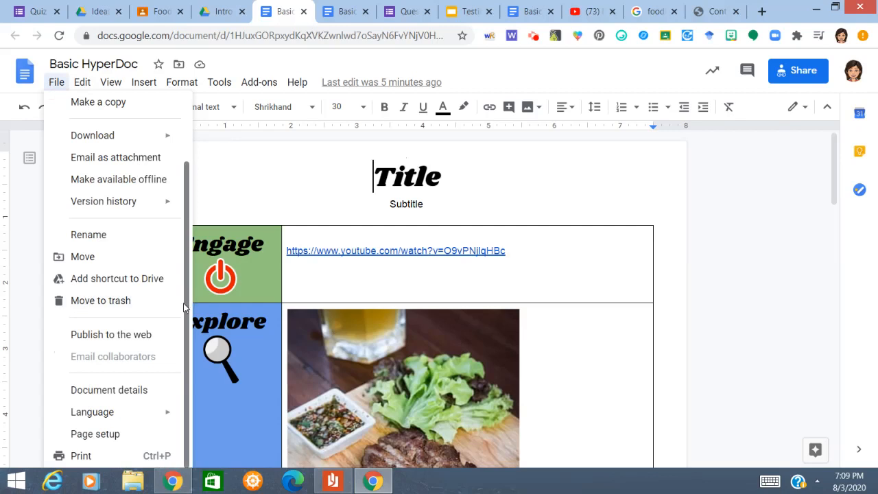
left_click(81, 438)
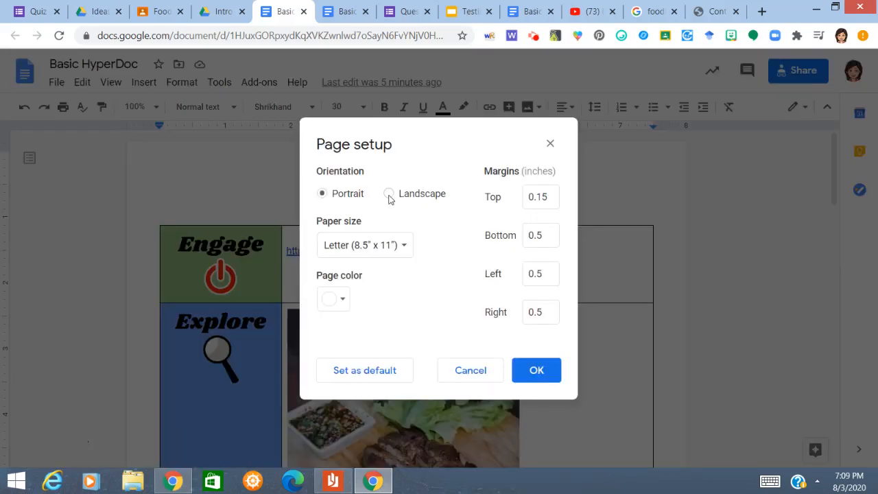
left_click(323, 194)
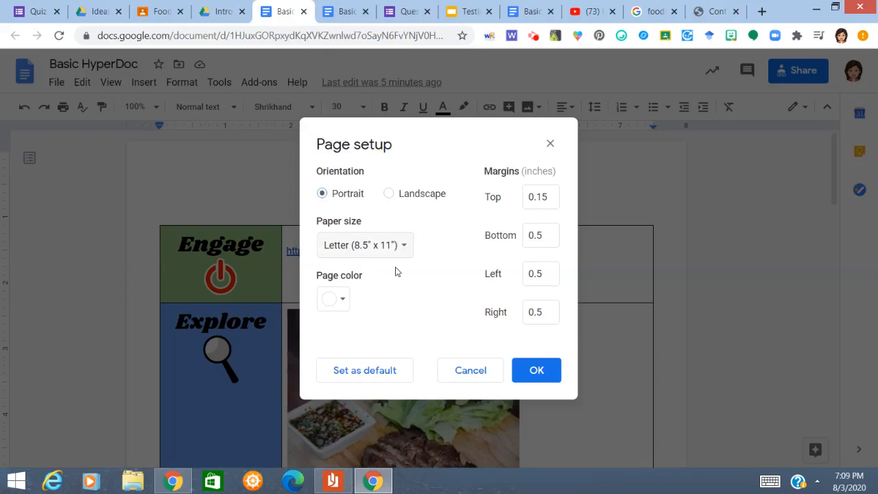
left_click(344, 300)
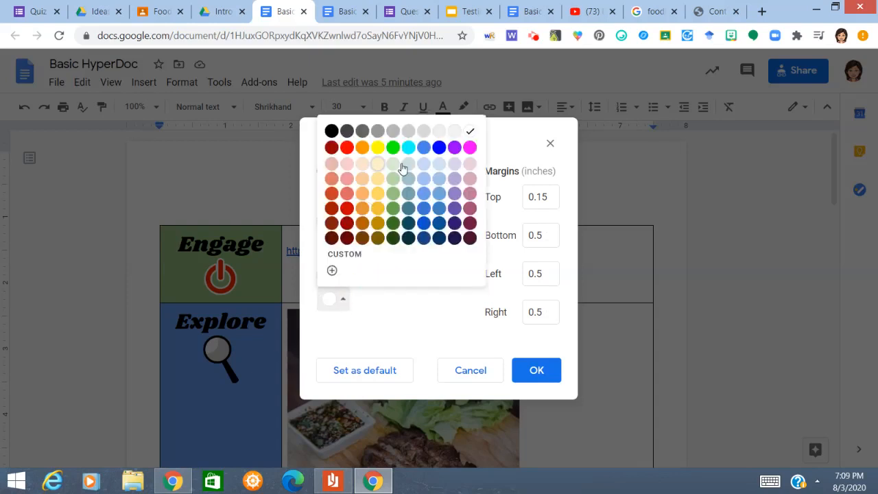
left_click(379, 166)
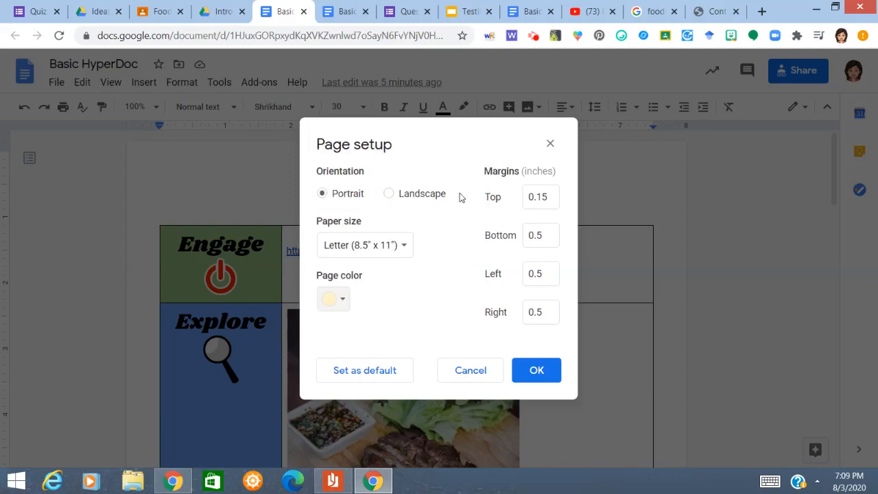
left_click(529, 368)
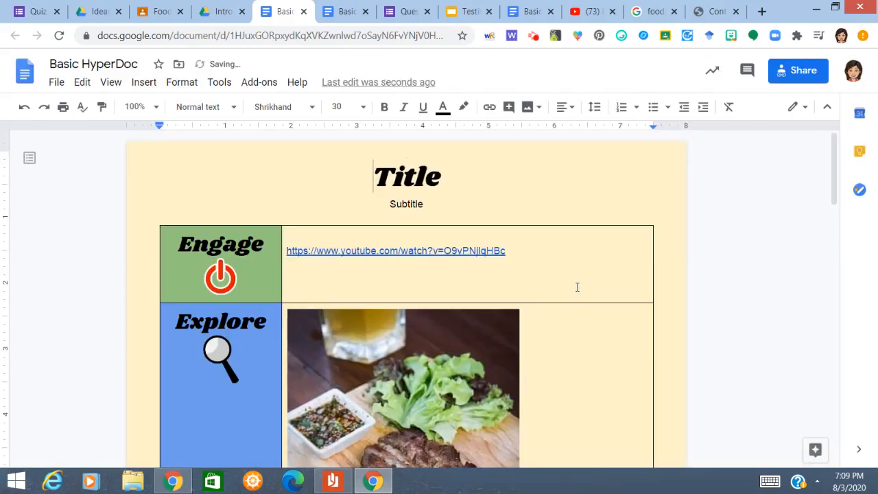
Step: Fill the content cells beside Engage and Explore with a light purple background colour
left_click_drag(314, 240, 592, 289)
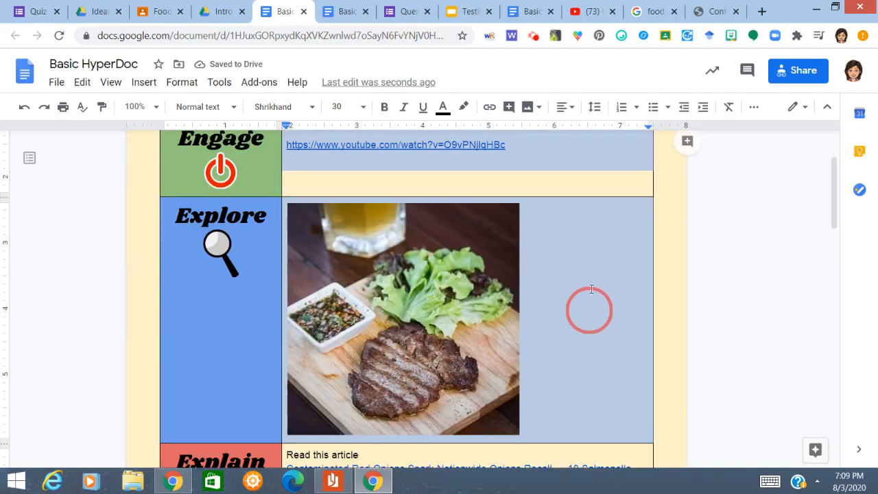
left_click(755, 108)
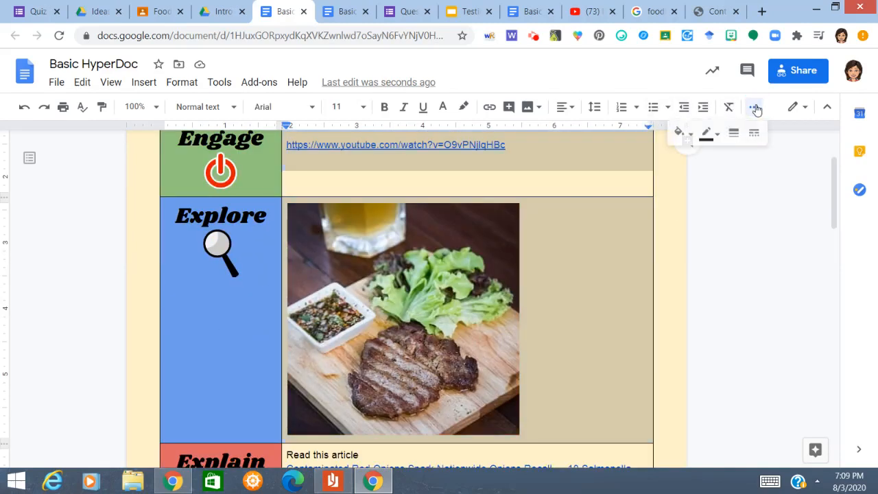
left_click(680, 133)
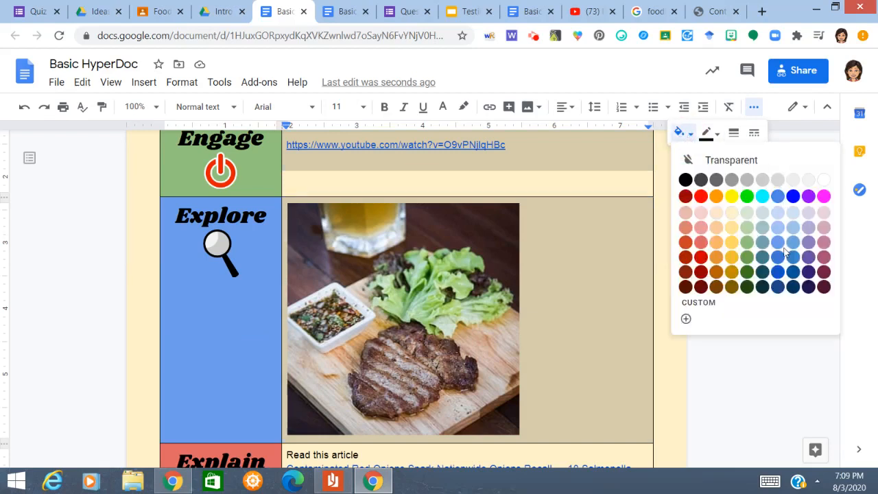
left_click(808, 216)
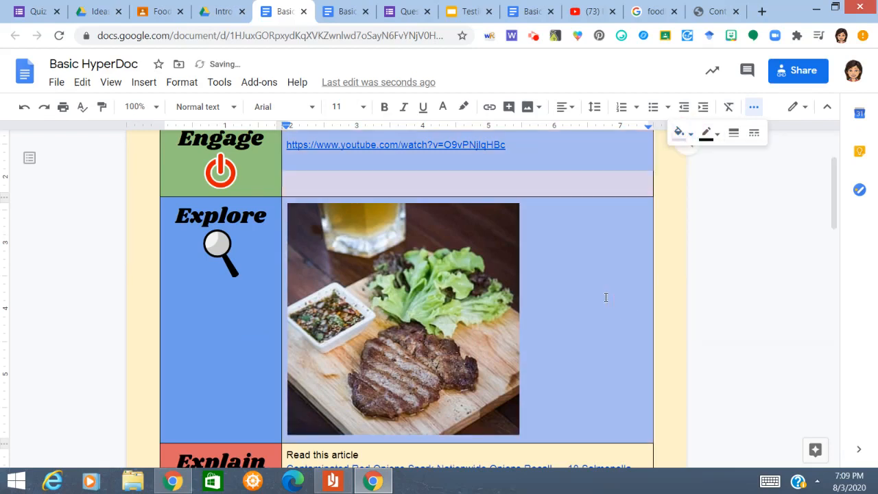
left_click(606, 298)
left_click_drag(838, 222, 846, 168)
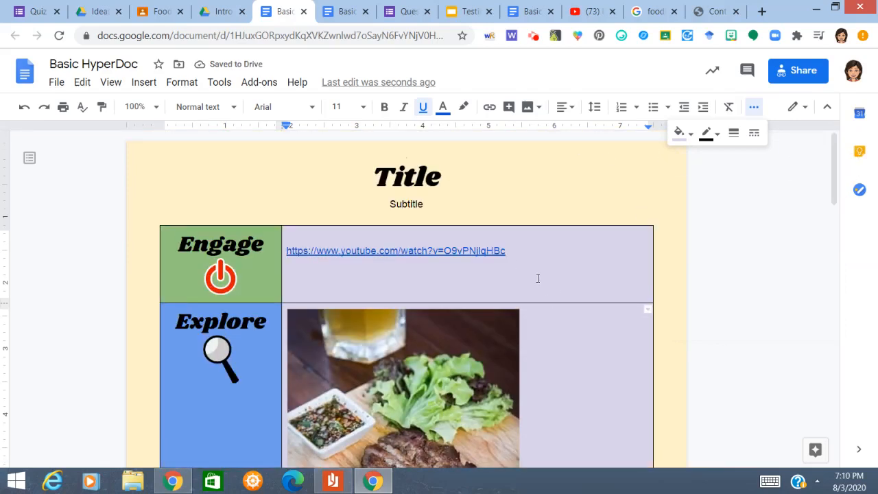
Step: Review the orientation, paper size, page colour and margins in the page setup, and close it without making changes
left_click(51, 85)
left_click_drag(186, 217, 181, 350)
left_click(100, 435)
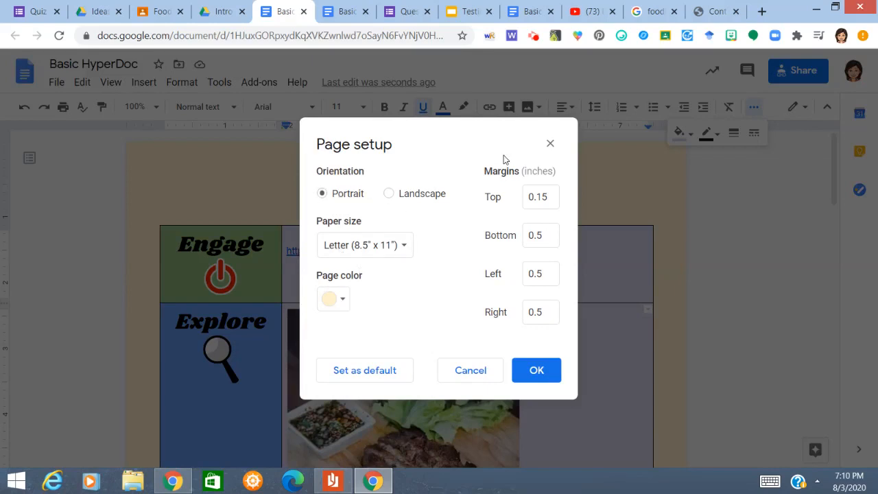
left_click(550, 145)
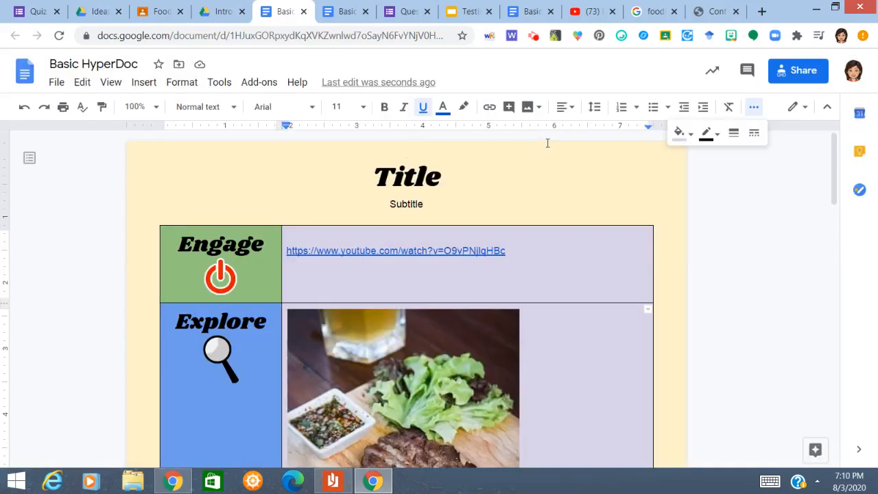
left_click(219, 83)
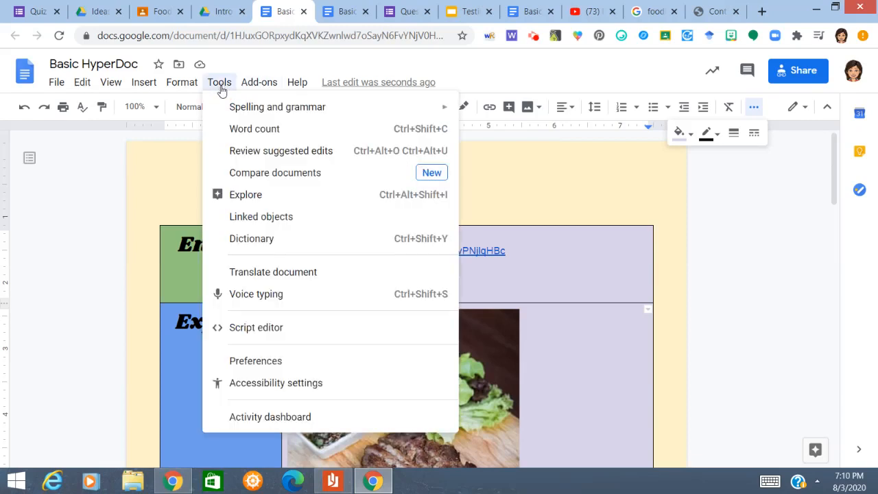
mouse_move(258, 118)
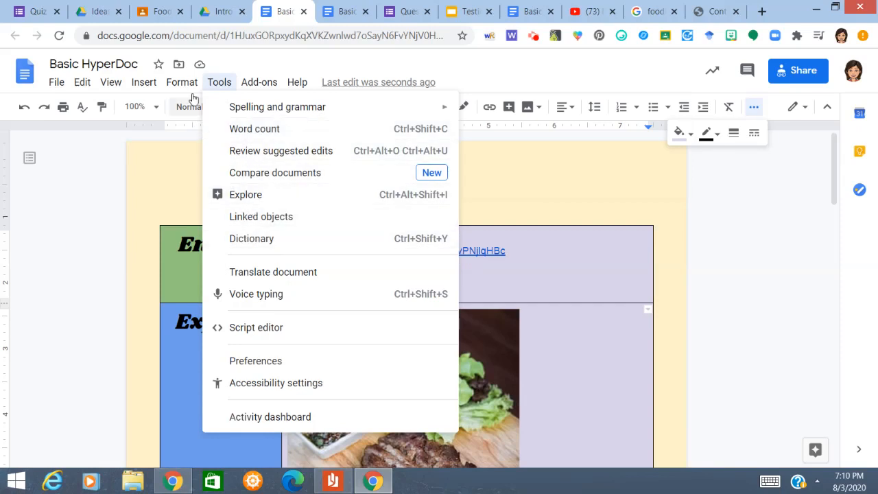
mouse_move(180, 86)
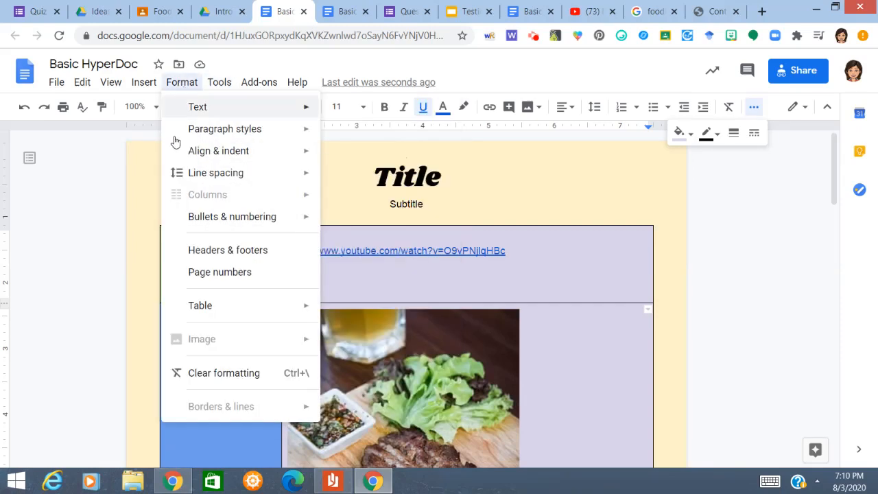
mouse_move(251, 89)
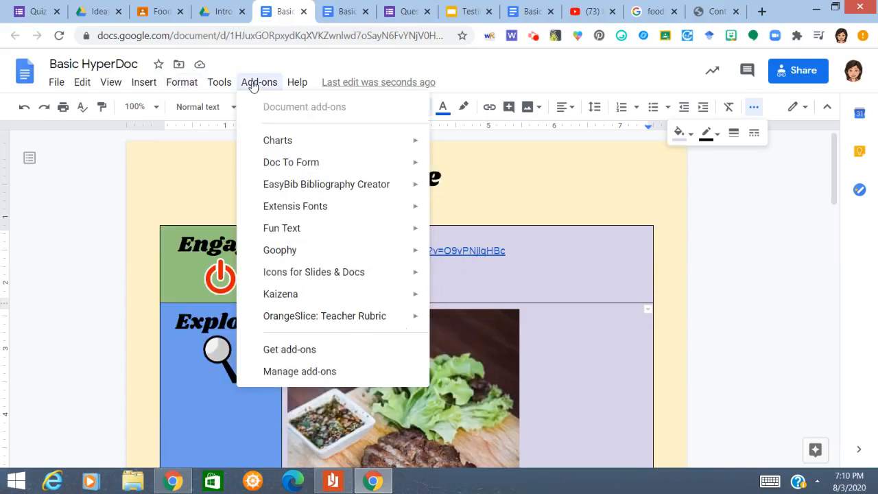